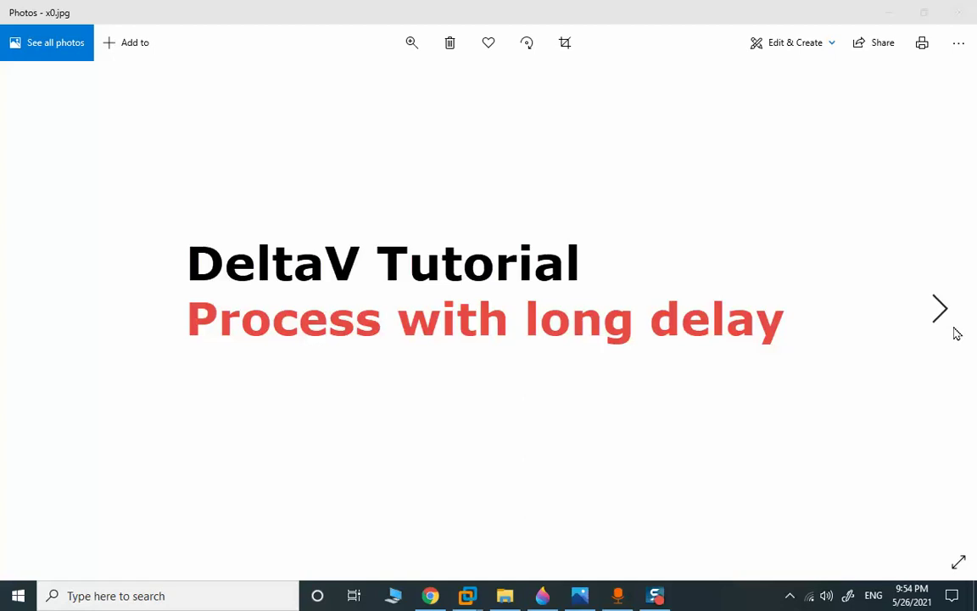
- Page forward through the DeltaV tutorial title slides to the Smith Predictor title, x3.jpg
{"action": "left_click", "coordinate": [940, 308]}
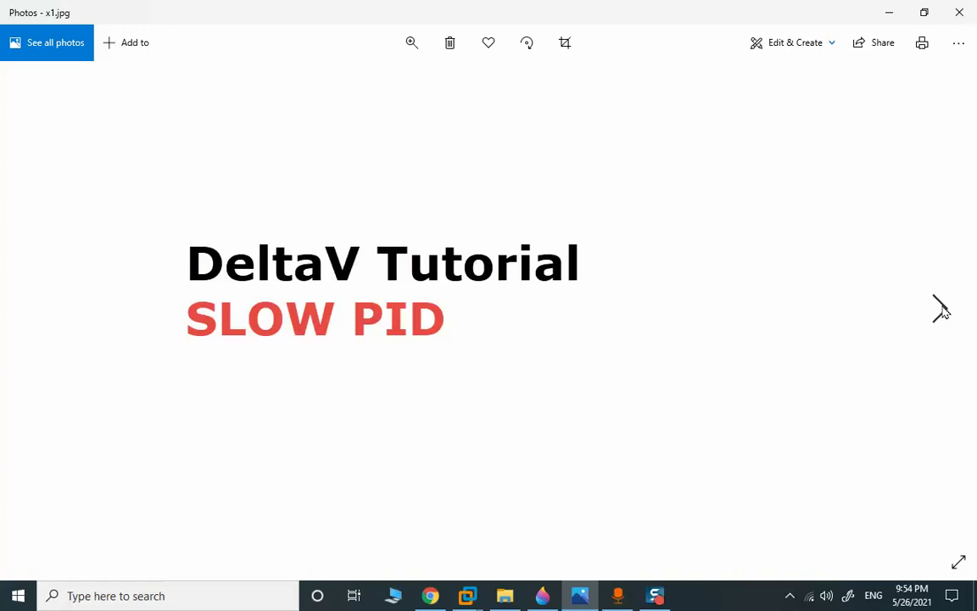
{"action": "left_click", "coordinate": [940, 309]}
{"action": "left_click", "coordinate": [941, 310]}
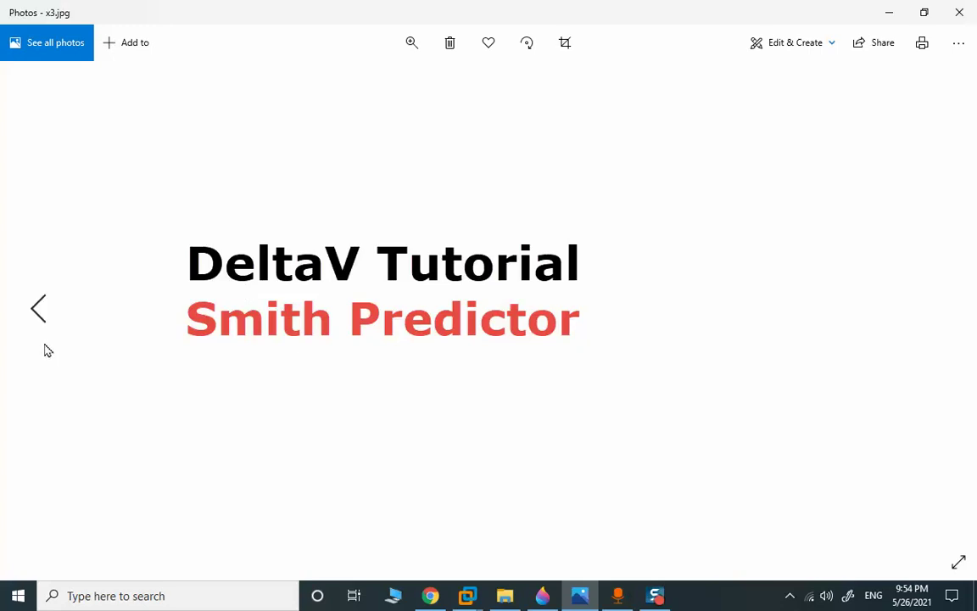
- Go back to the 1_SLOW_PID.mp4 video and skip to about 11:07 to view the slow PID response trend
{"action": "left_click", "coordinate": [38, 310]}
{"action": "left_click", "coordinate": [37, 310]}
{"action": "left_click", "coordinate": [37, 312]}
{"action": "left_click", "coordinate": [37, 312]}
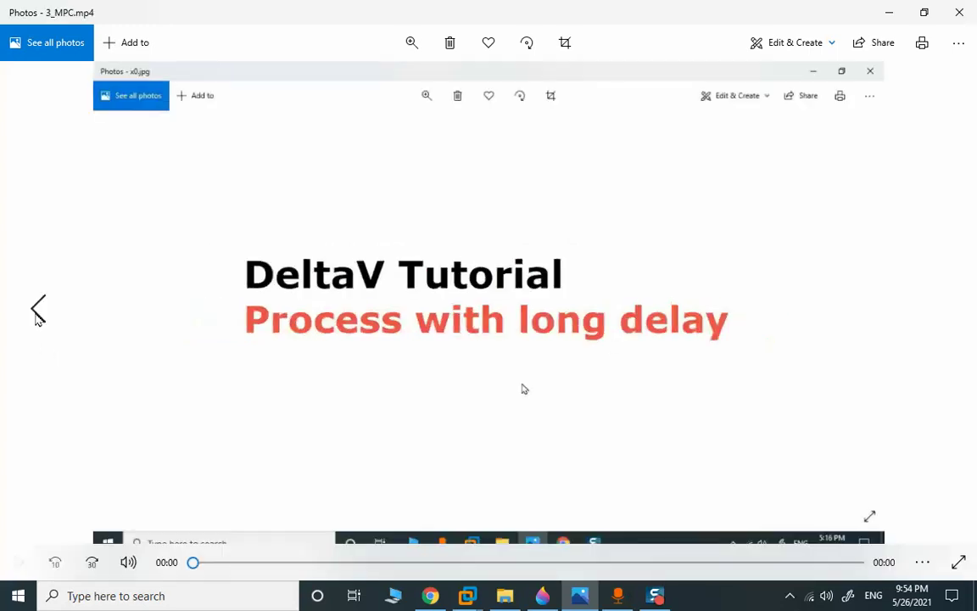
{"action": "left_click", "coordinate": [38, 312]}
{"action": "left_click", "coordinate": [37, 312]}
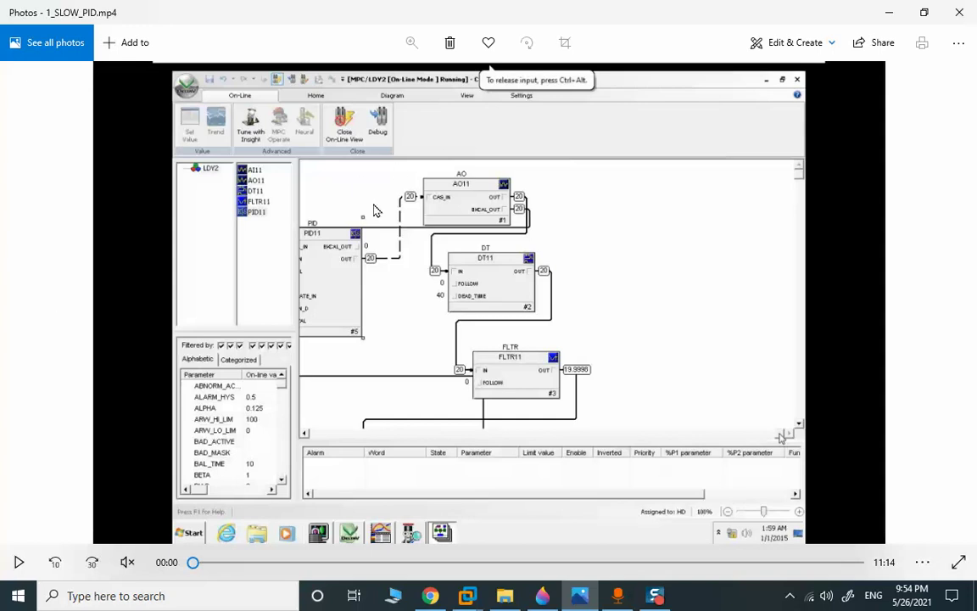
{"action": "left_click_drag", "start_coordinate": [194, 562], "coordinate": [852, 528]}
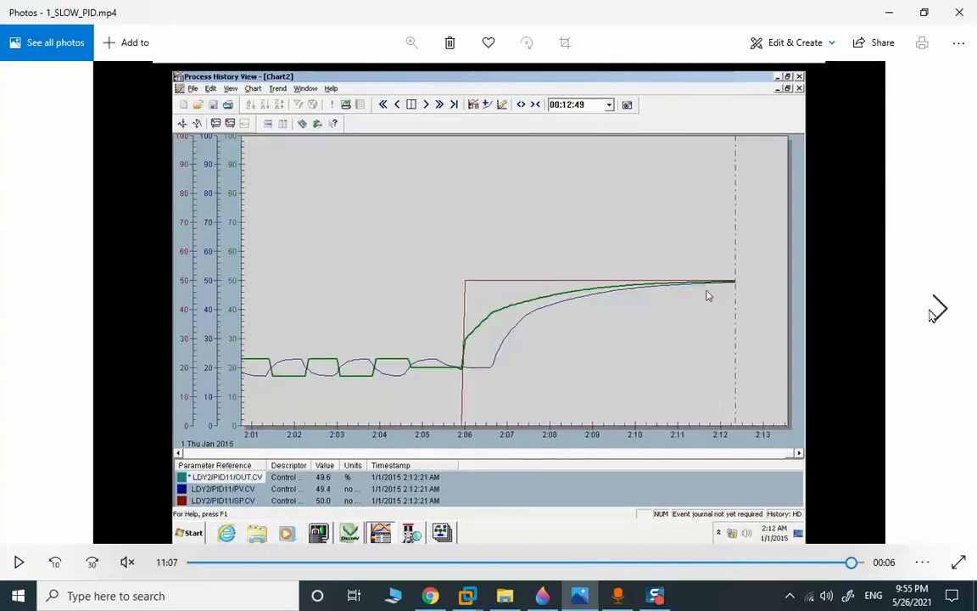
- View the response trends near the ends of the 2_FAST_PID.mp4 and 3_MPC.mp4 videos
{"action": "left_click", "coordinate": [939, 311]}
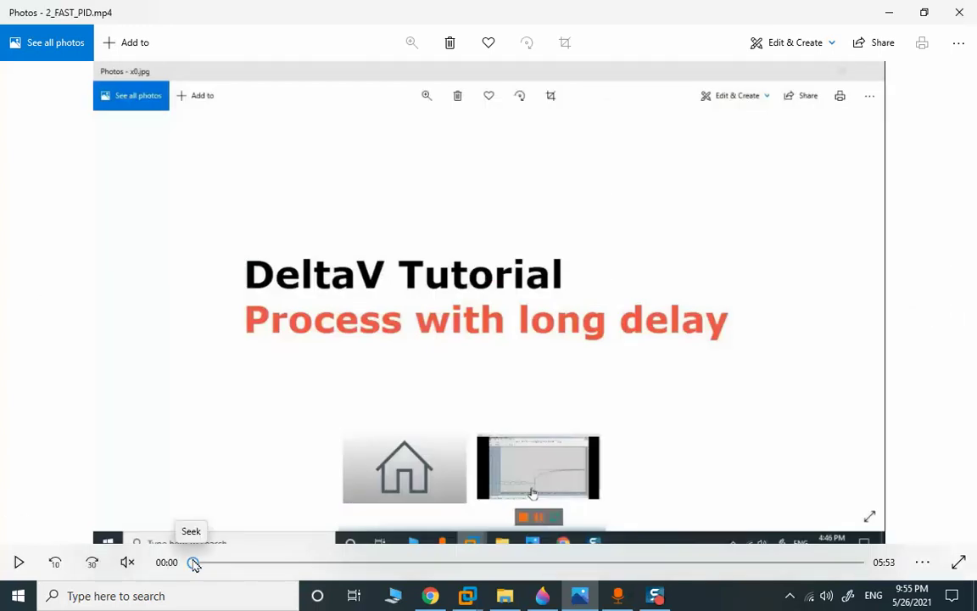
{"action": "left_click_drag", "start_coordinate": [194, 565], "coordinate": [871, 547]}
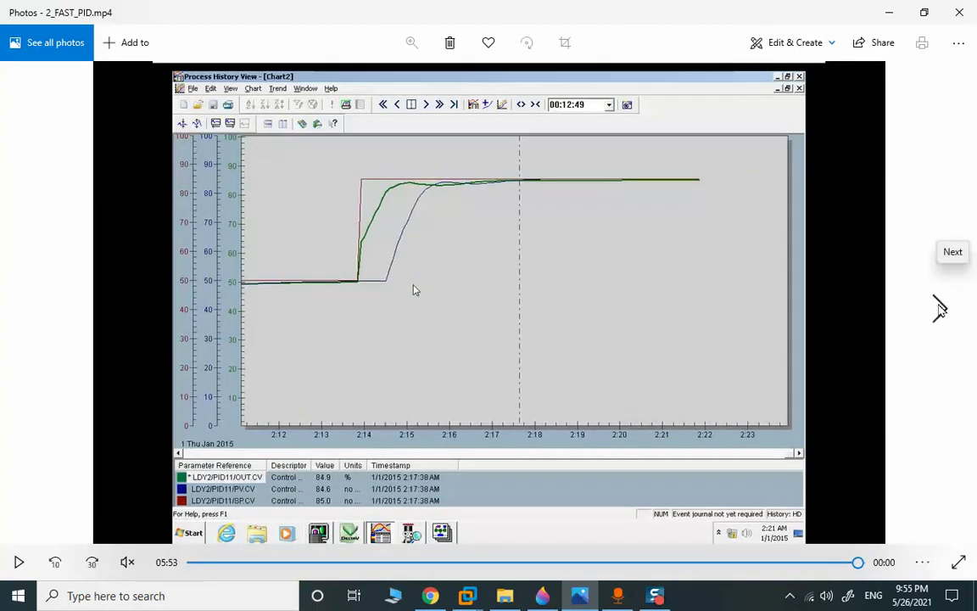
{"action": "left_click", "coordinate": [939, 310]}
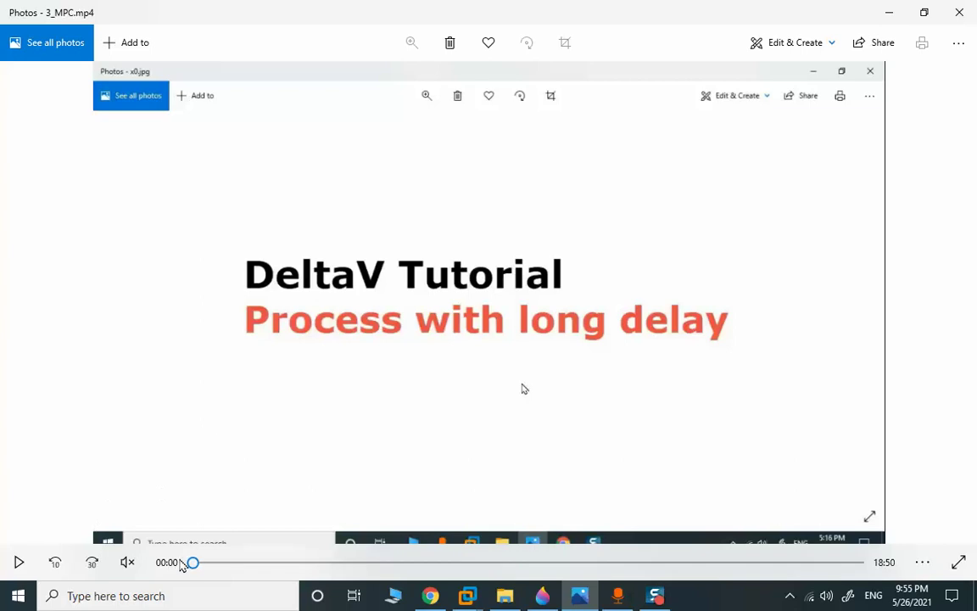
{"action": "left_click_drag", "start_coordinate": [193, 563], "coordinate": [852, 526]}
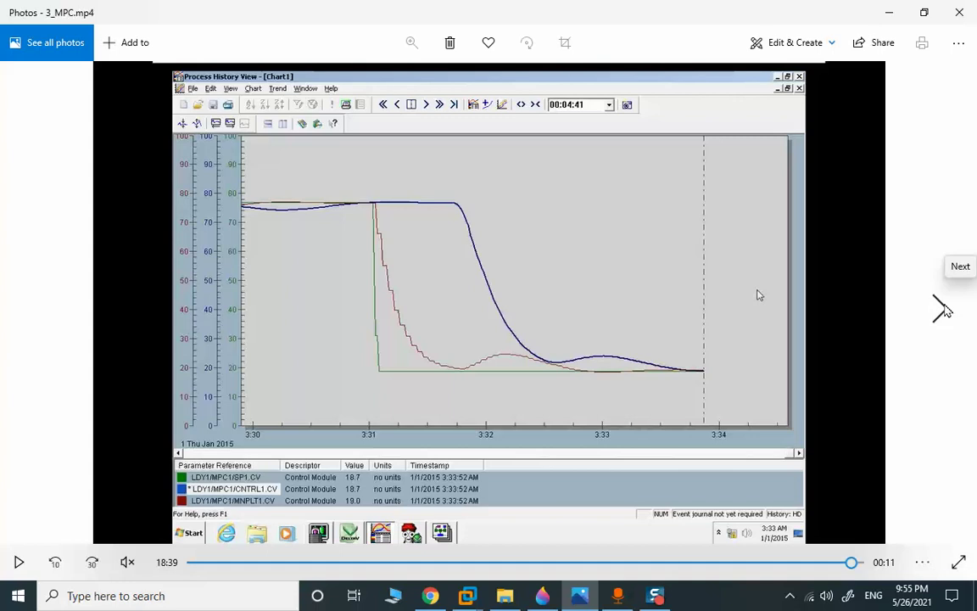
- Page on through the title slides to view the Pulp Bleaching diagram and the Smith Predictor block diagram
{"action": "left_click", "coordinate": [943, 311]}
{"action": "left_click", "coordinate": [943, 310]}
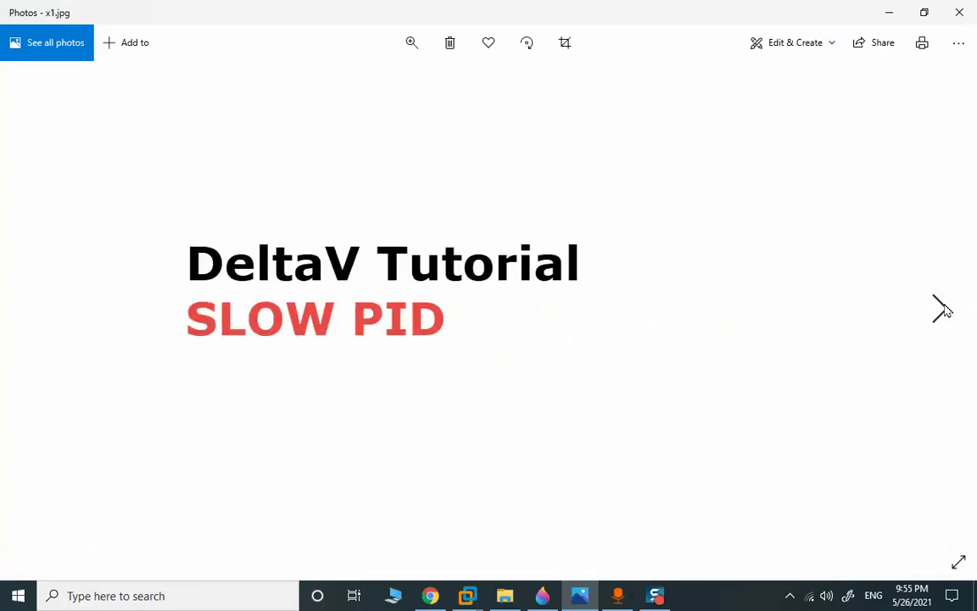
{"action": "left_click", "coordinate": [943, 311]}
{"action": "left_click", "coordinate": [942, 308]}
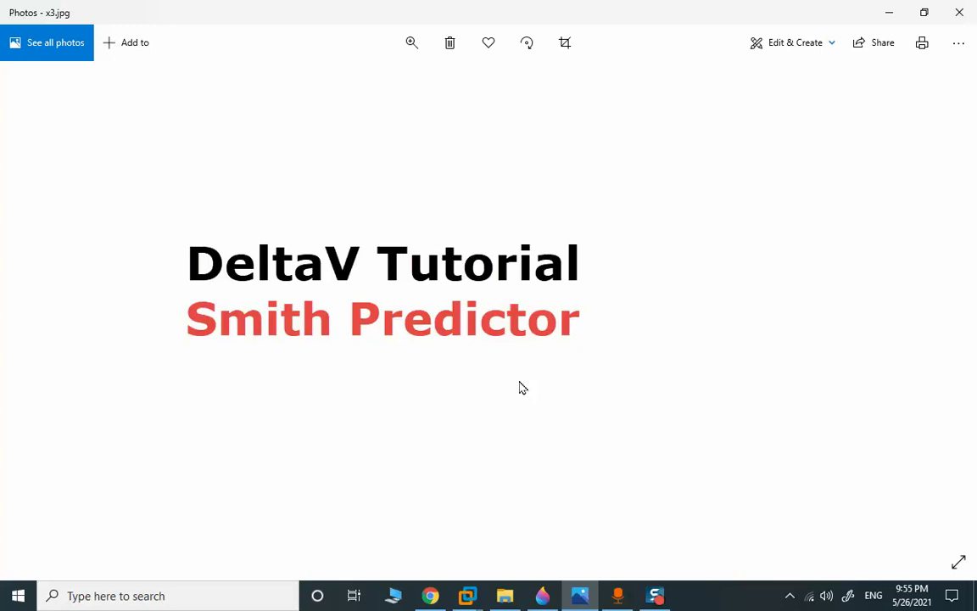
{"action": "left_click", "coordinate": [938, 308]}
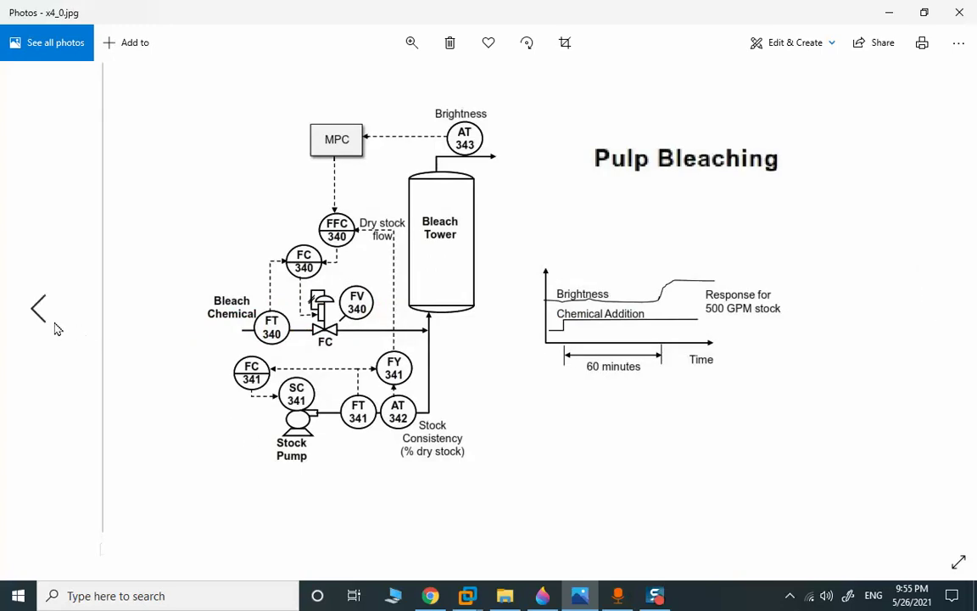
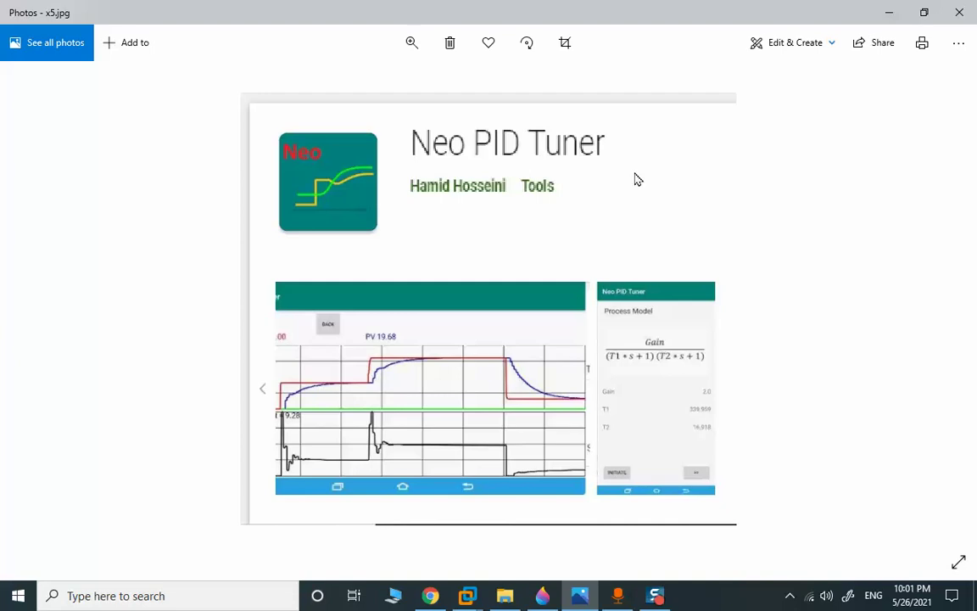
{"action": "left_click", "coordinate": [36, 306]}
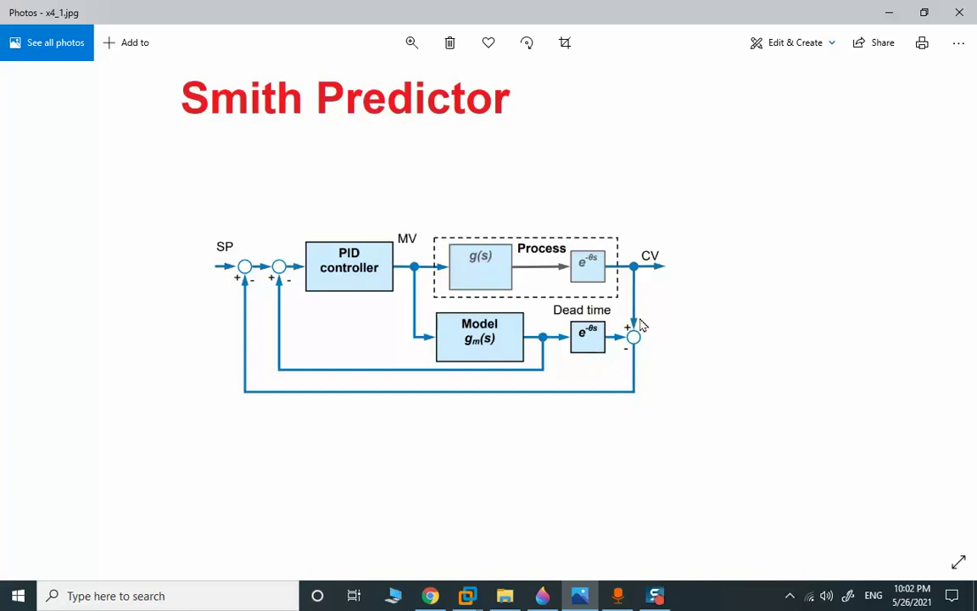
- Switch to the win7_dv virtual machine in VMware Workstation and display it full screen
{"action": "mouse_move", "coordinate": [467, 594]}
{"action": "left_click", "coordinate": [507, 496]}
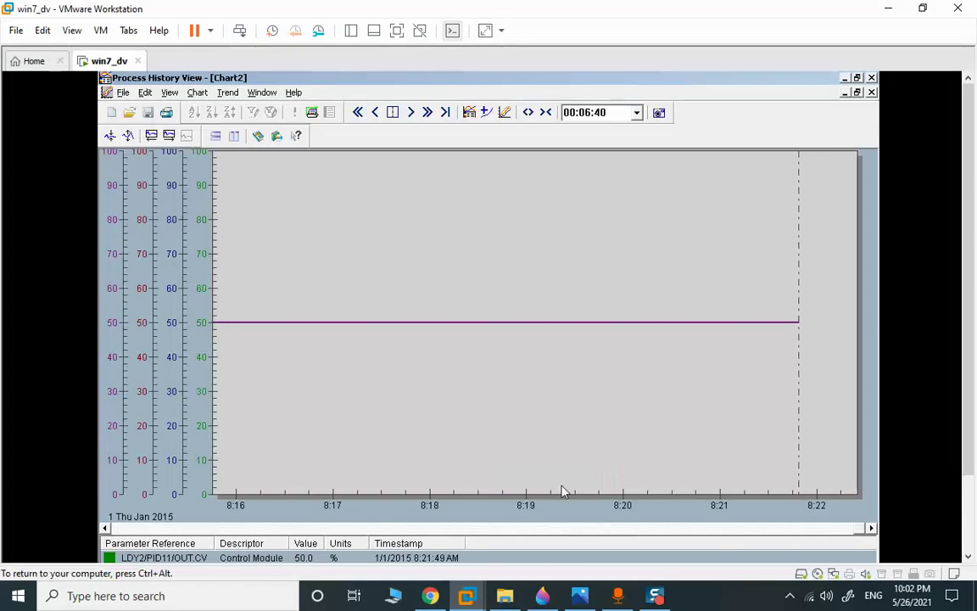
{"action": "left_click", "coordinate": [396, 31]}
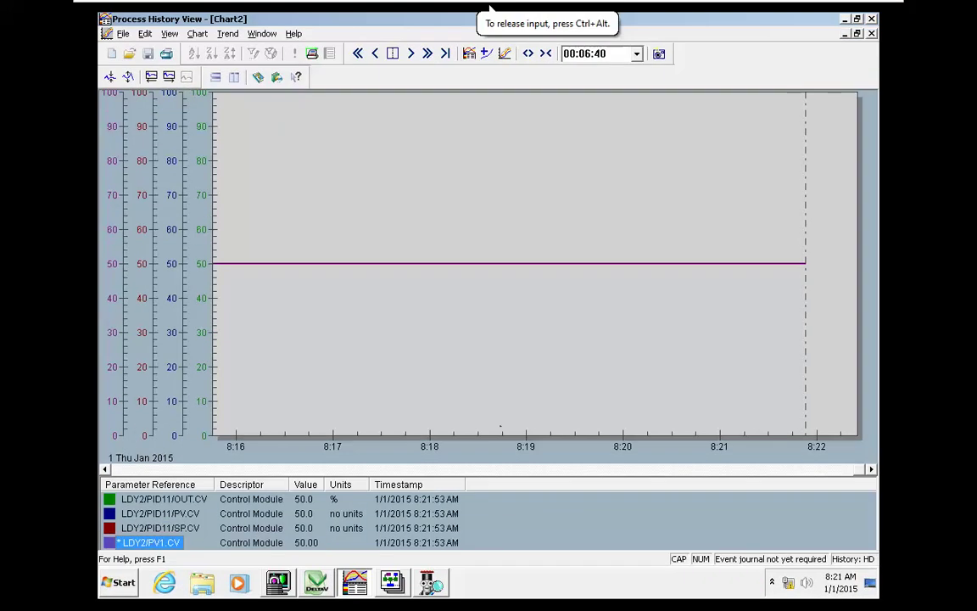
- Switch to DeltaV InSight and change the set point of PID11 to 85
{"action": "left_click", "coordinate": [430, 585]}
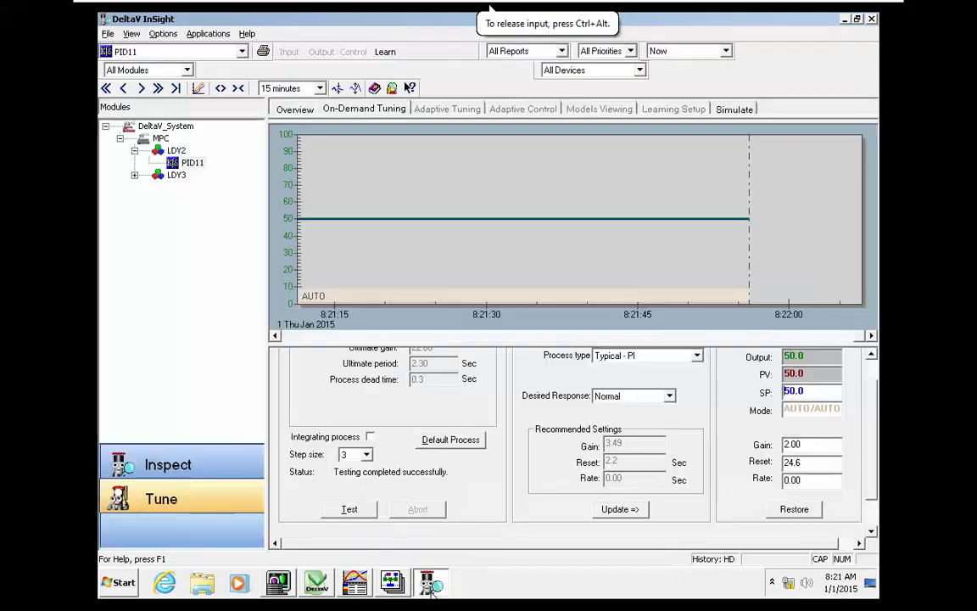
{"action": "left_click", "coordinate": [811, 392]}
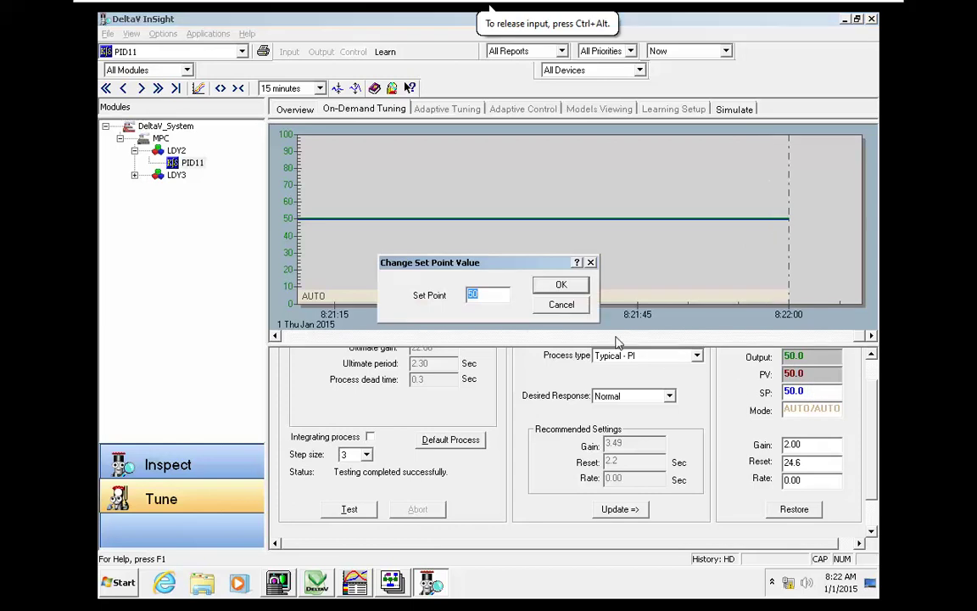
{"action": "type", "text": "85"}
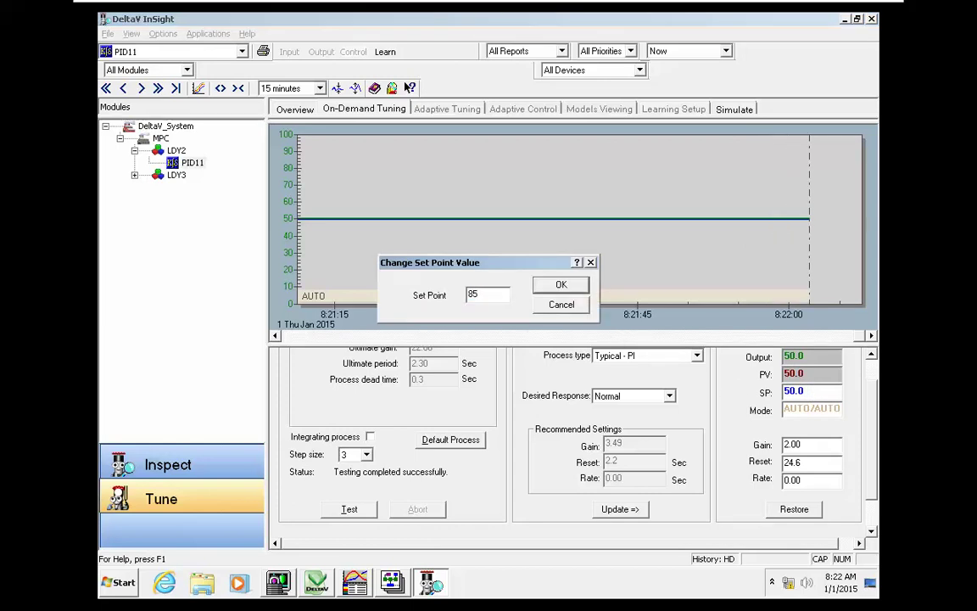
{"action": "key", "text": "Return"}
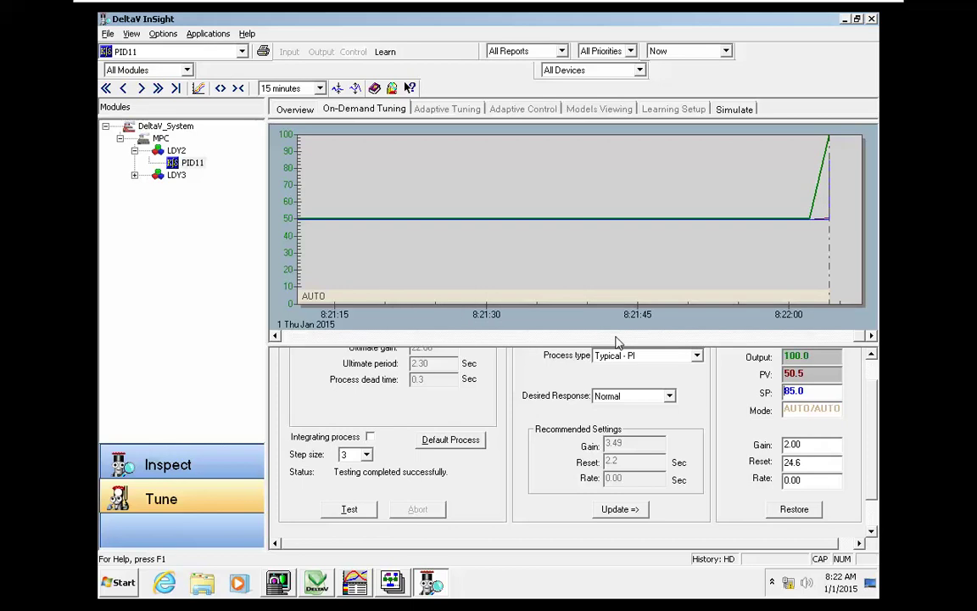
- Switch to Process History View and zoom Chart2 in on the set point step to a 00:01:31 time span
{"action": "left_click", "coordinate": [355, 582]}
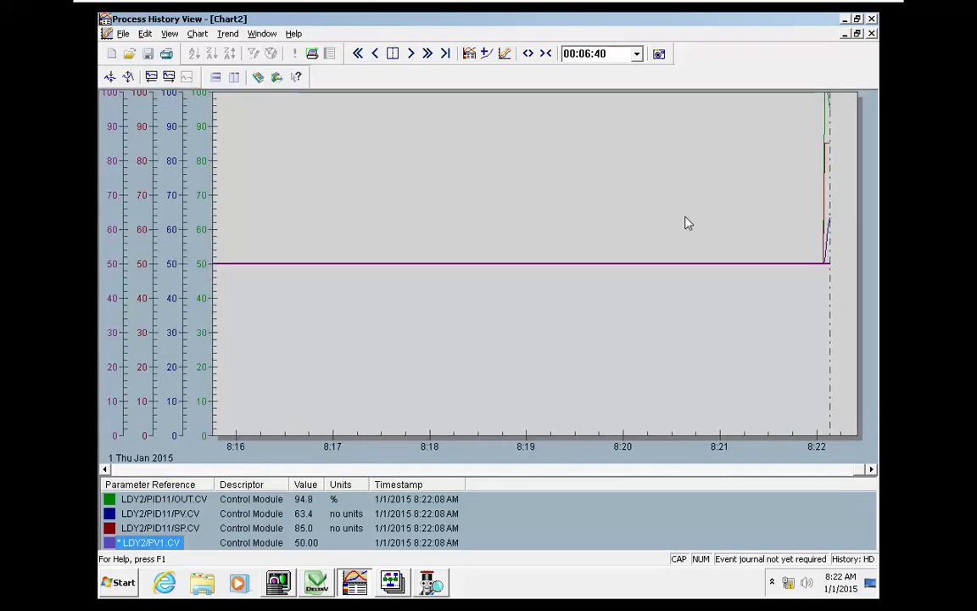
{"action": "left_click", "coordinate": [775, 135]}
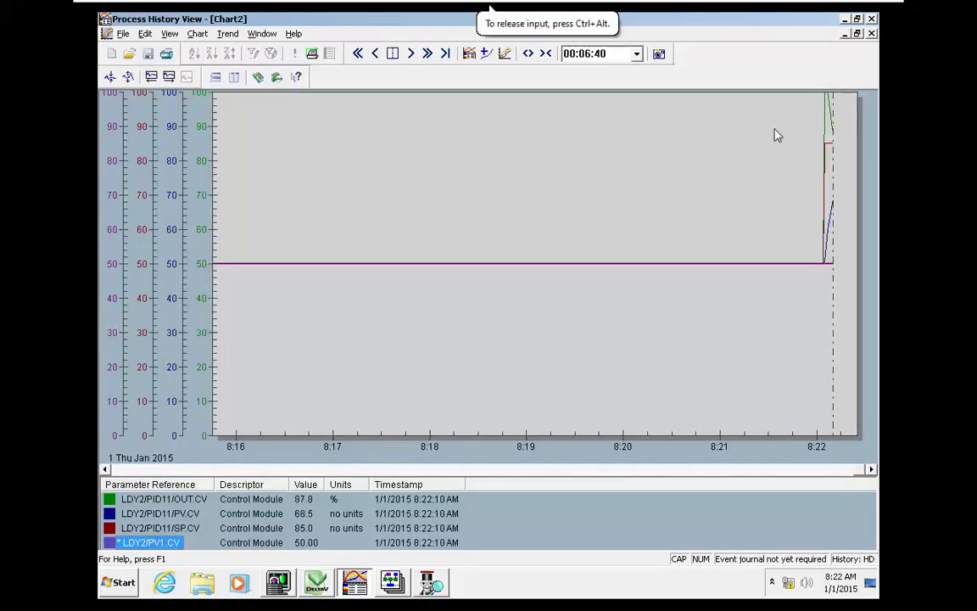
{"action": "left_click_drag", "start_coordinate": [720, 117], "coordinate": [878, 146]}
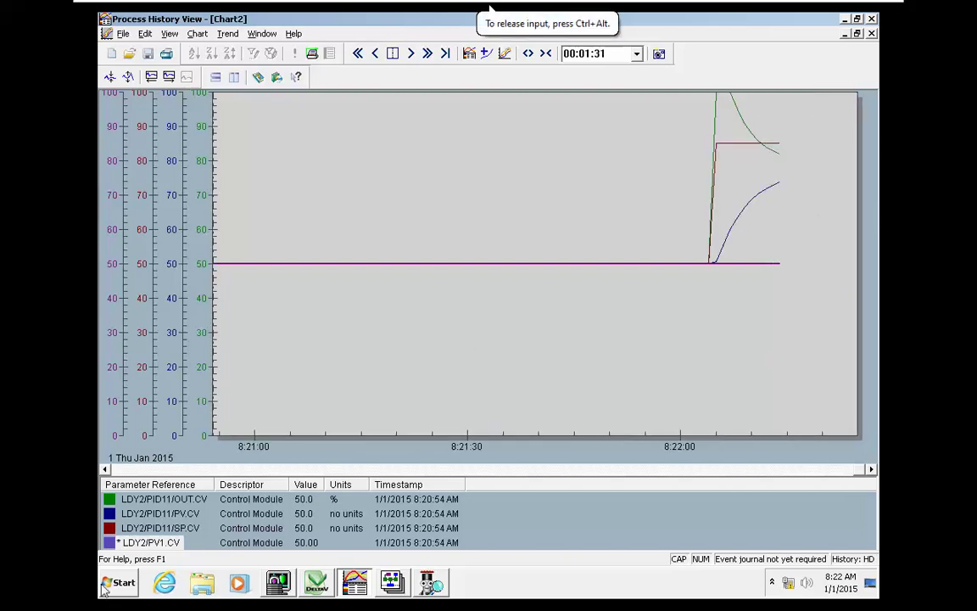
- Select the LDY2/PV1.CV trend to follow its delayed response and widen the chart's time span to 00:03:24
{"action": "left_click", "coordinate": [138, 543]}
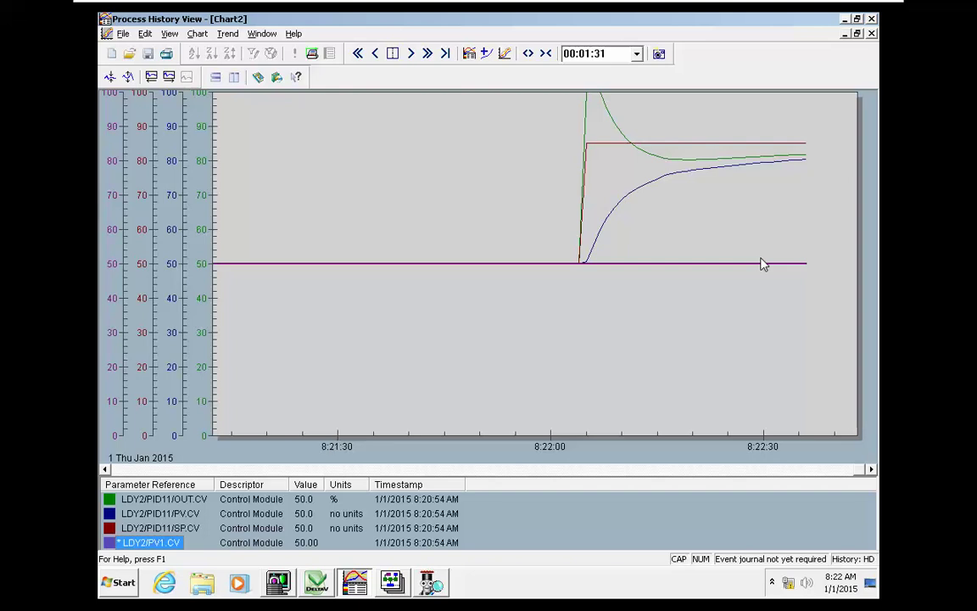
{"action": "left_click", "coordinate": [827, 223]}
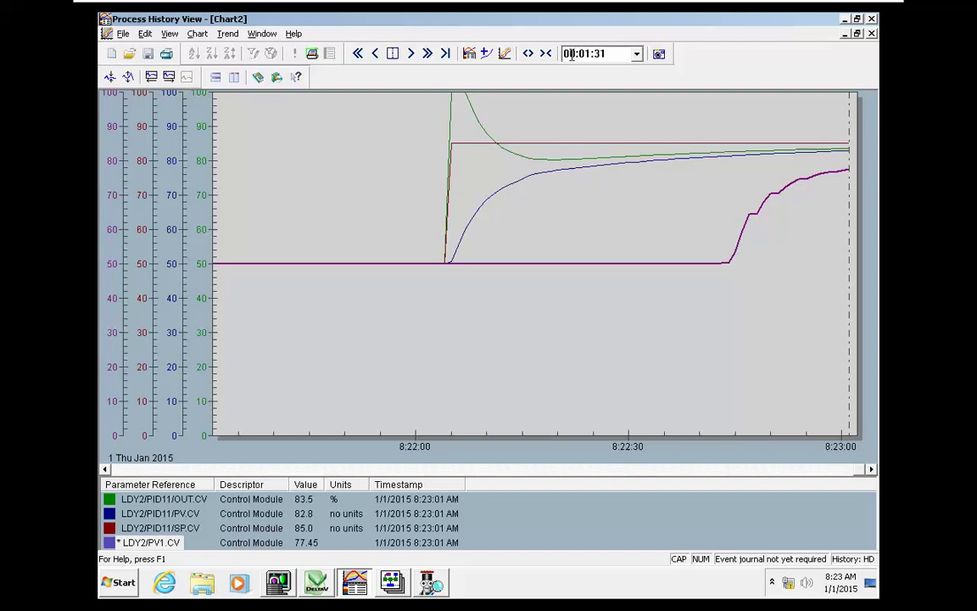
{"action": "left_click", "coordinate": [470, 54]}
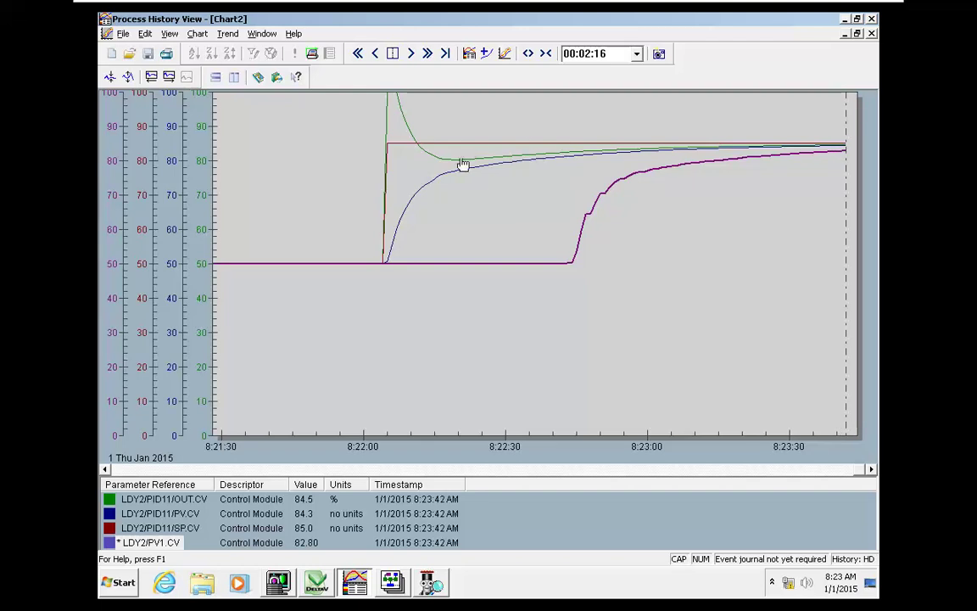
{"action": "left_click", "coordinate": [524, 58]}
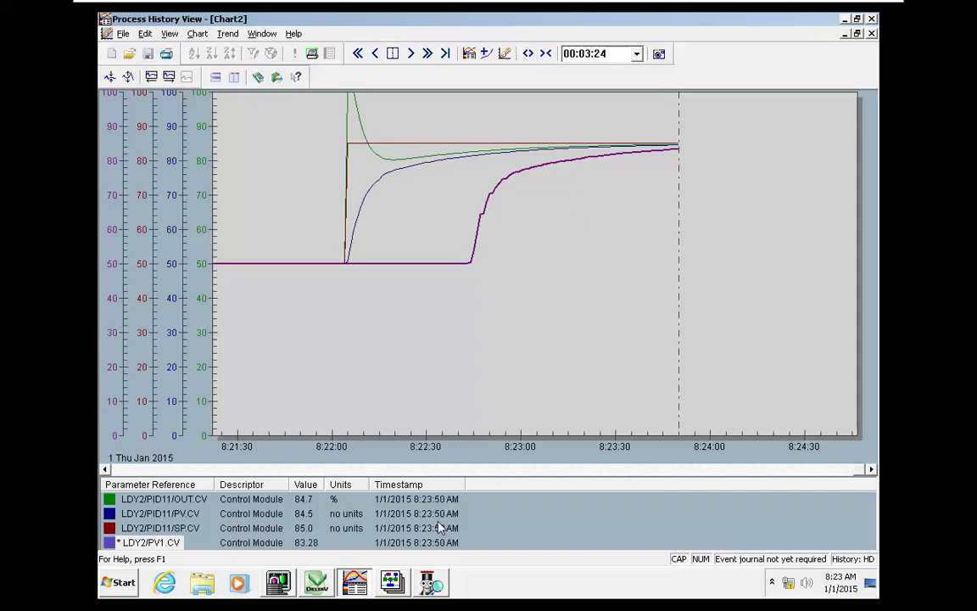
- Switch to Control Studio and review the LDY2 module diagram, selecting the PID11 block and the FLTR11 block
{"action": "left_click", "coordinate": [383, 585]}
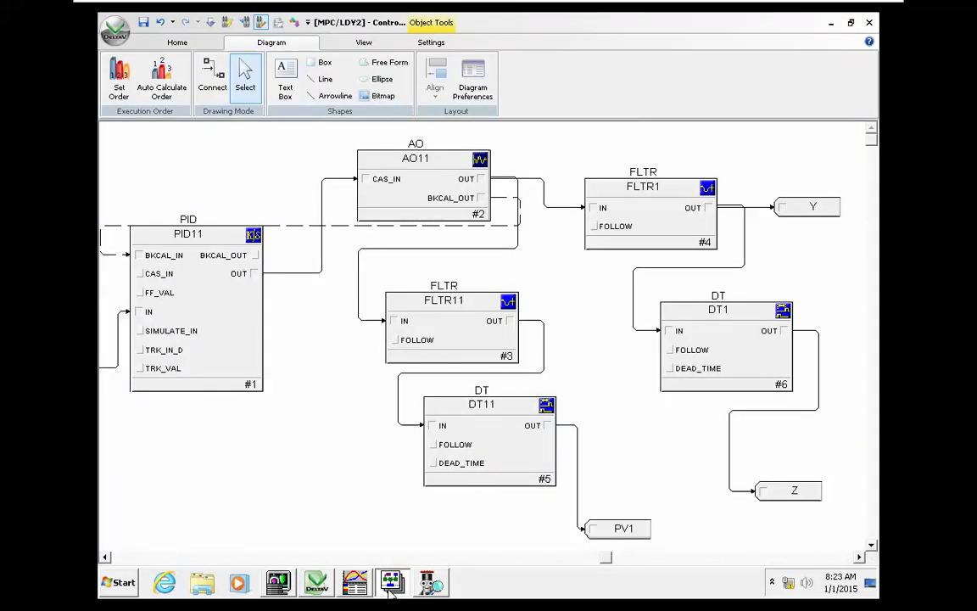
{"action": "left_click", "coordinate": [593, 557]}
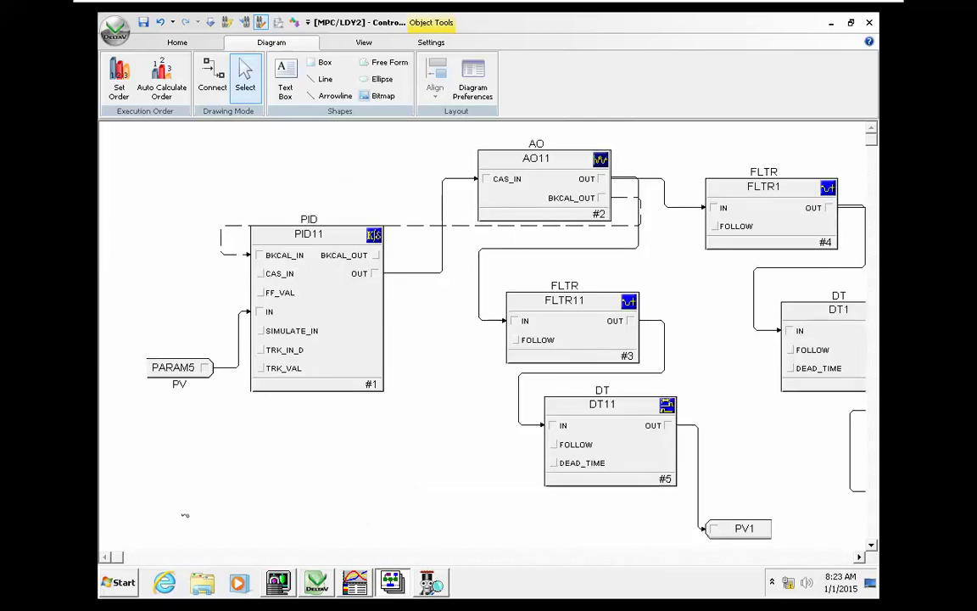
{"action": "left_click", "coordinate": [298, 305]}
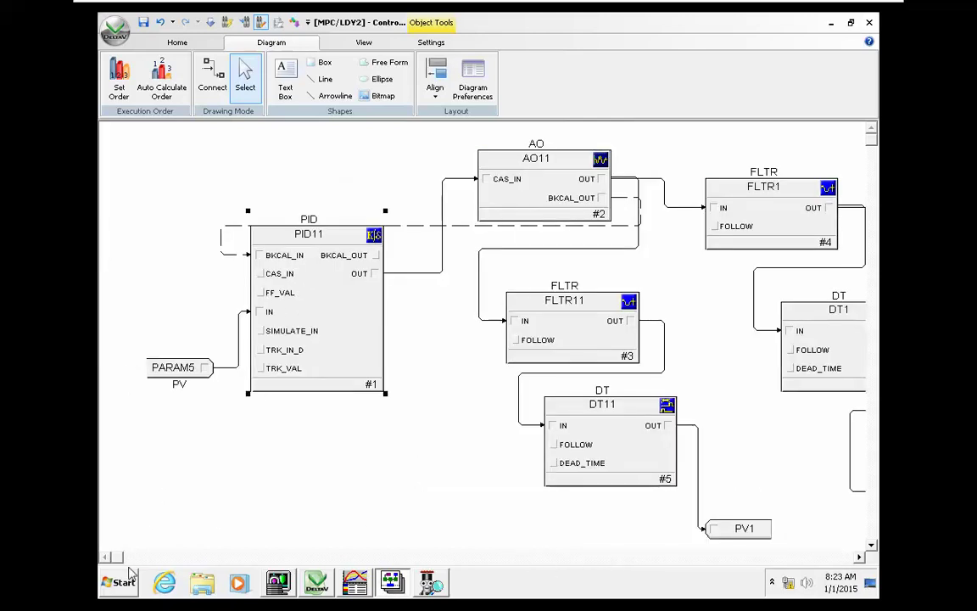
{"action": "left_click_drag", "start_coordinate": [116, 557], "coordinate": [560, 536]}
{"action": "left_click", "coordinate": [458, 333]}
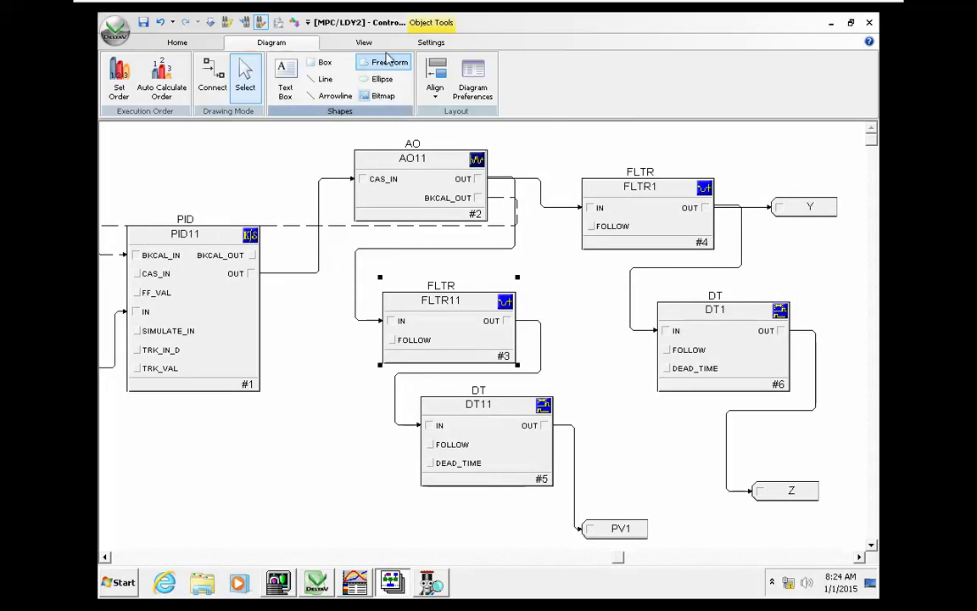
- Show the Hierarchy View and Parameter View beside the LDY2 diagram, leaving the Alarm View and Status Bar hidden
{"action": "left_click", "coordinate": [359, 46]}
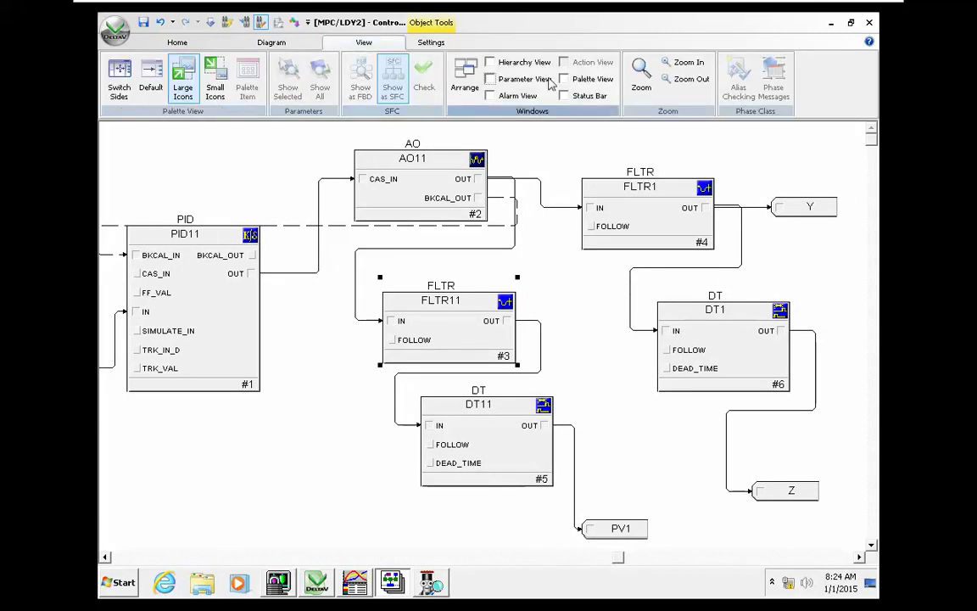
{"action": "left_click", "coordinate": [492, 62]}
{"action": "left_click", "coordinate": [492, 79]}
{"action": "left_click", "coordinate": [499, 96]}
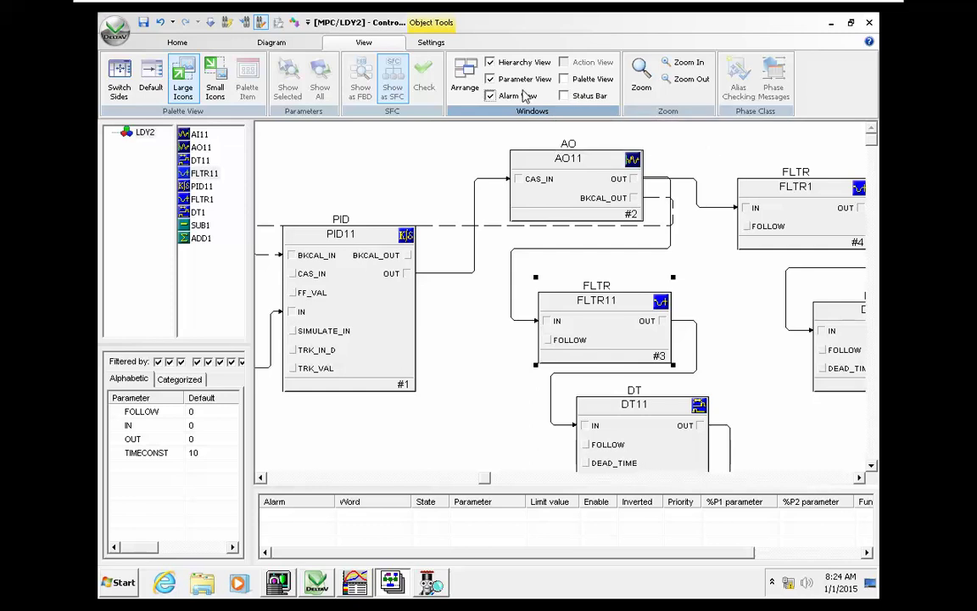
{"action": "left_click", "coordinate": [489, 96]}
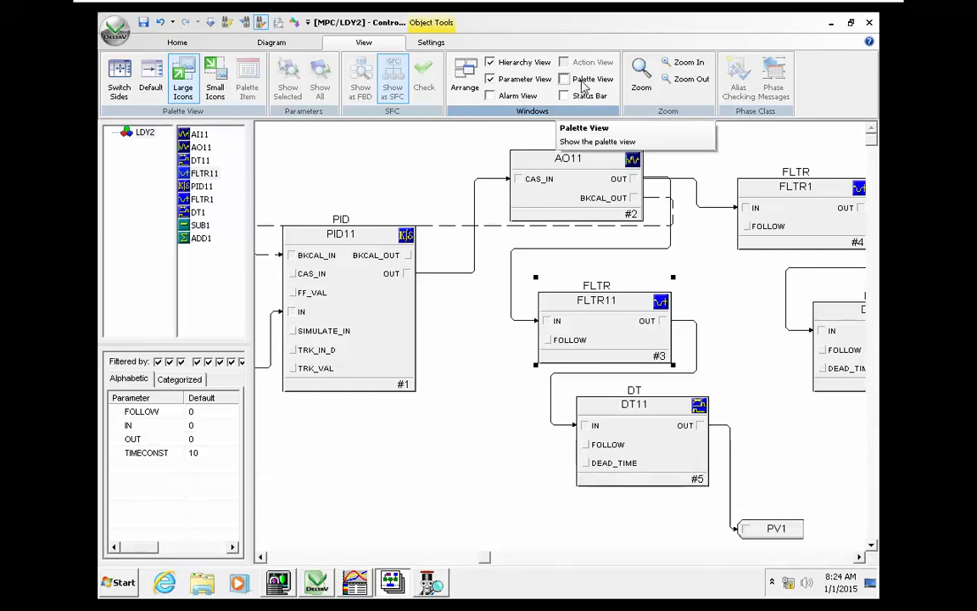
{"action": "left_click", "coordinate": [583, 98]}
{"action": "left_click", "coordinate": [583, 98]}
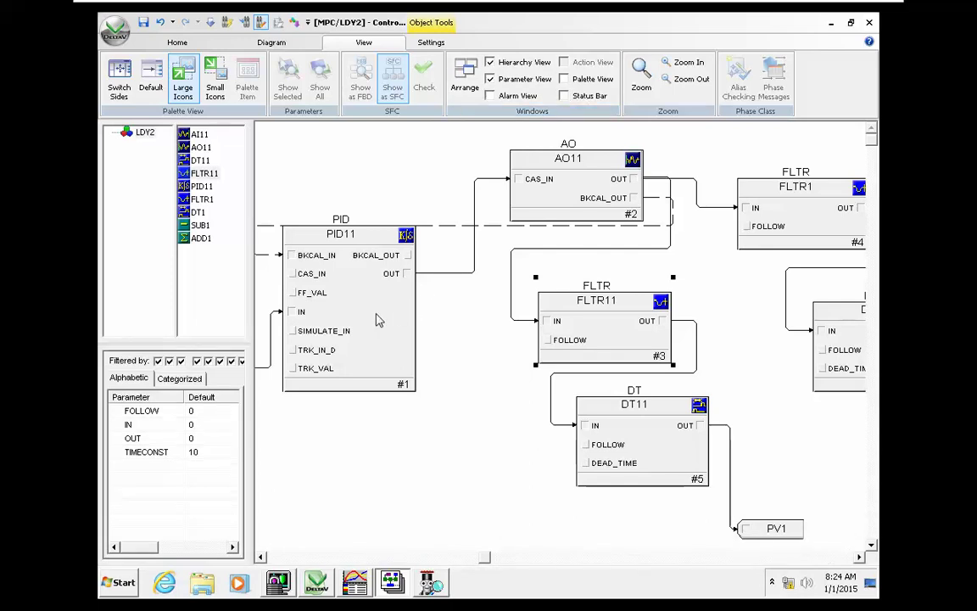
- Select the FLTR11 block and the DT11 block in turn and examine DT11's DEAD_TIME parameter
{"action": "left_click", "coordinate": [375, 313]}
{"action": "left_click", "coordinate": [577, 321]}
{"action": "left_click", "coordinate": [638, 430]}
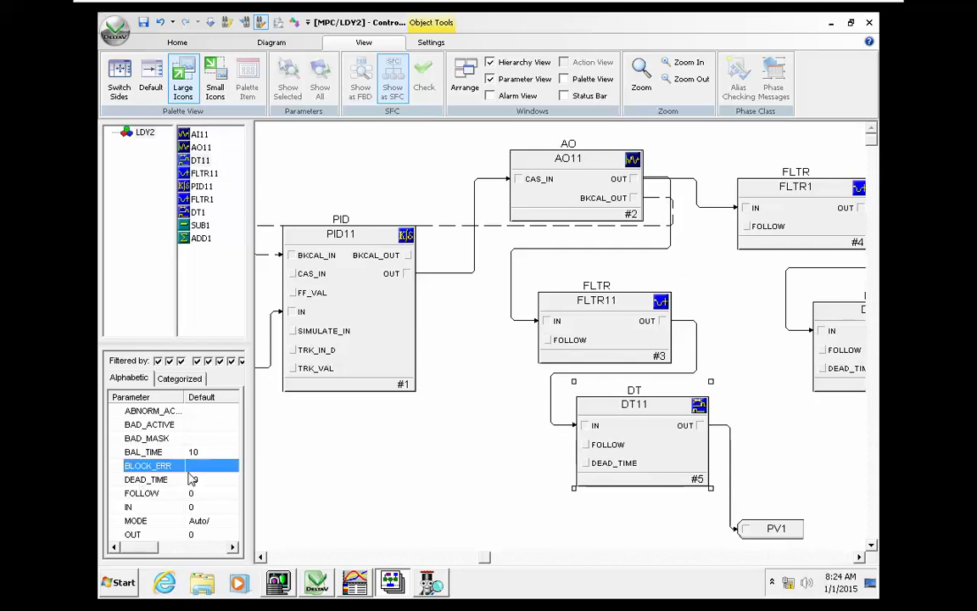
{"action": "left_click", "coordinate": [182, 466]}
{"action": "left_click", "coordinate": [183, 492]}
{"action": "left_click", "coordinate": [174, 479]}
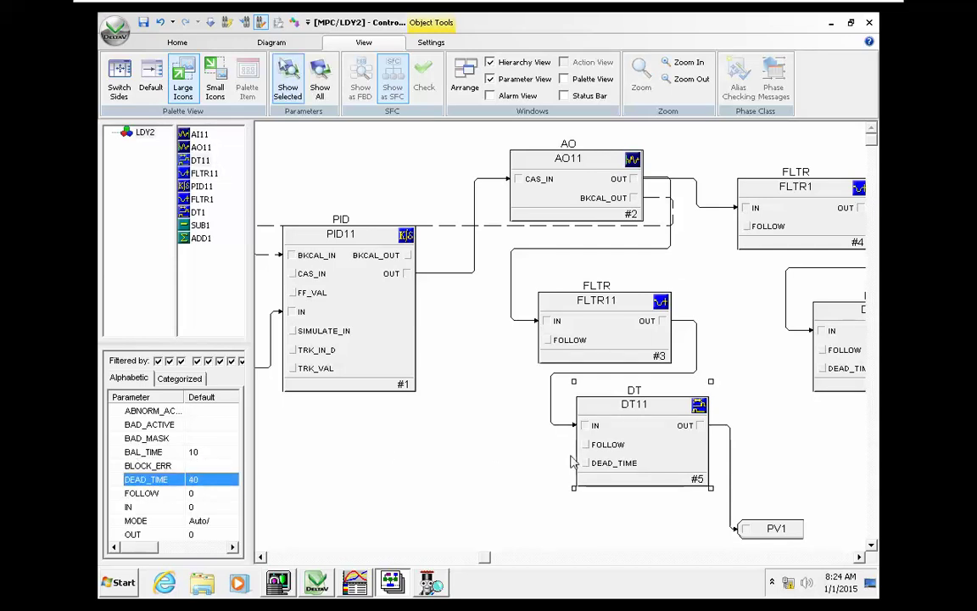
- Trace the process path from AO11 through FLTR11 and DT11 to the PV1 output parameter, selecting each element
{"action": "left_click_drag", "start_coordinate": [490, 556], "coordinate": [653, 531]}
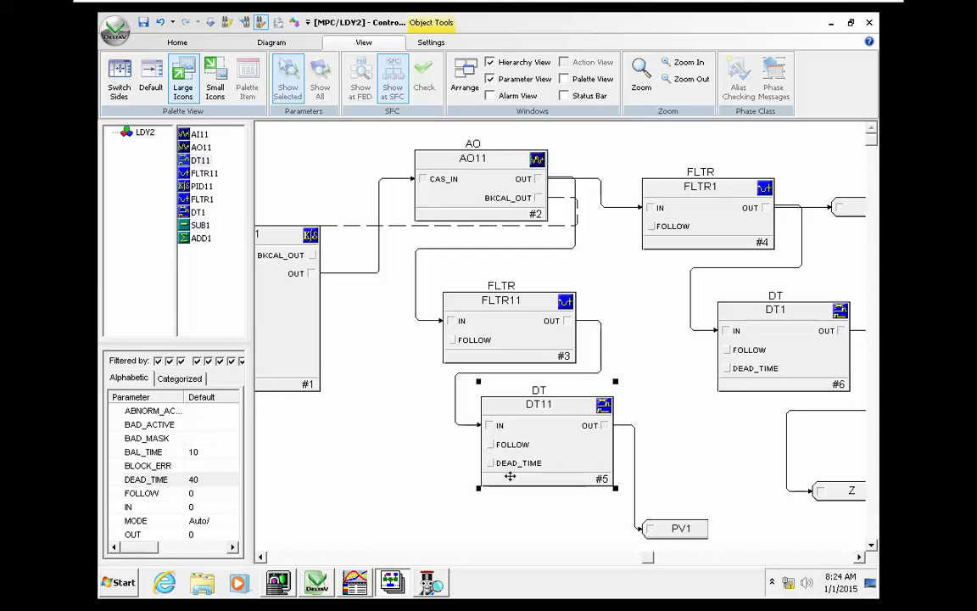
{"action": "left_click_drag", "start_coordinate": [646, 560], "coordinate": [746, 570]}
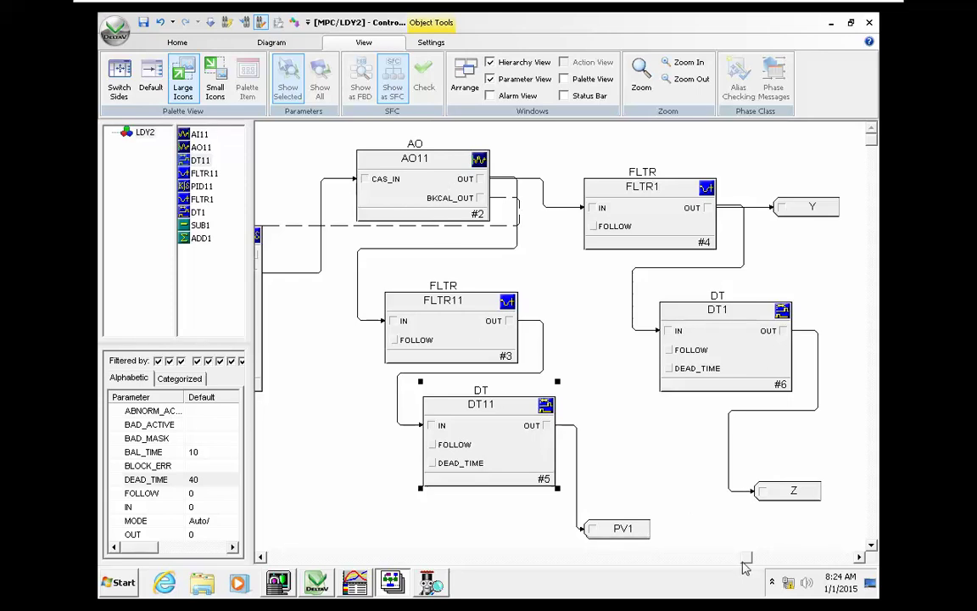
{"action": "left_click_drag", "start_coordinate": [748, 560], "coordinate": [609, 558]}
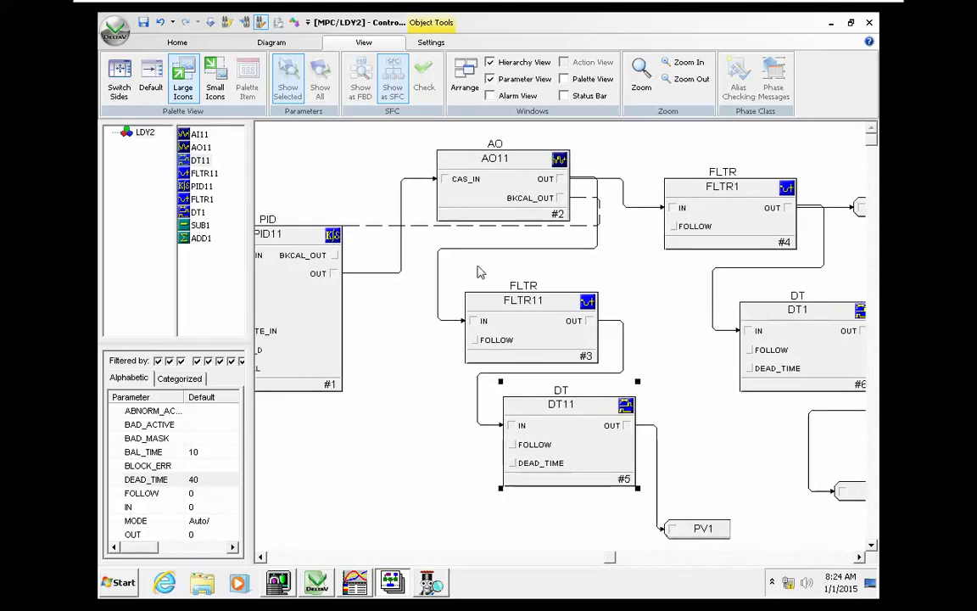
{"action": "left_click", "coordinate": [497, 195]}
{"action": "left_click", "coordinate": [572, 329]}
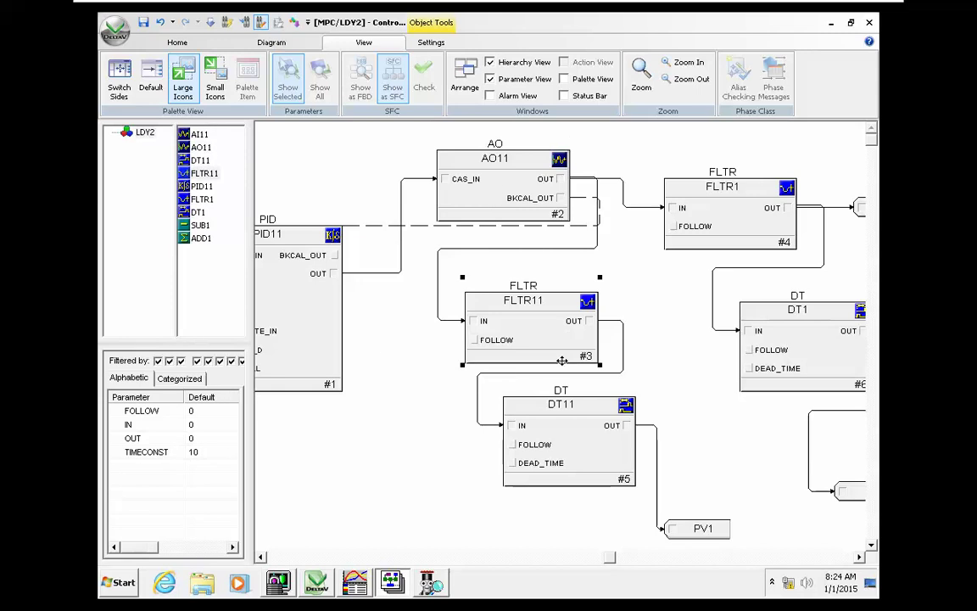
{"action": "left_click", "coordinate": [597, 432]}
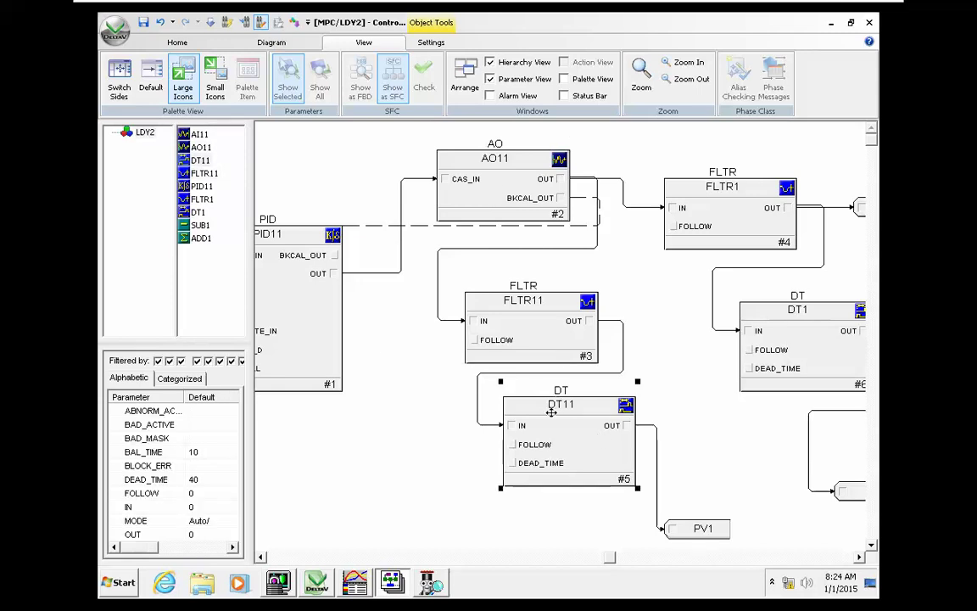
{"action": "left_click_drag", "start_coordinate": [609, 558], "coordinate": [683, 559]}
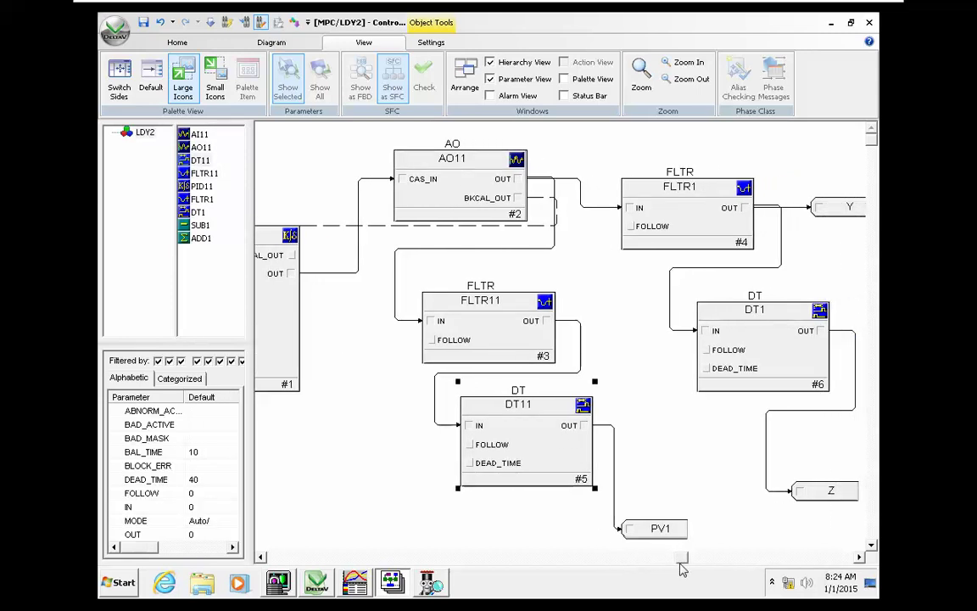
{"action": "left_click", "coordinate": [653, 526]}
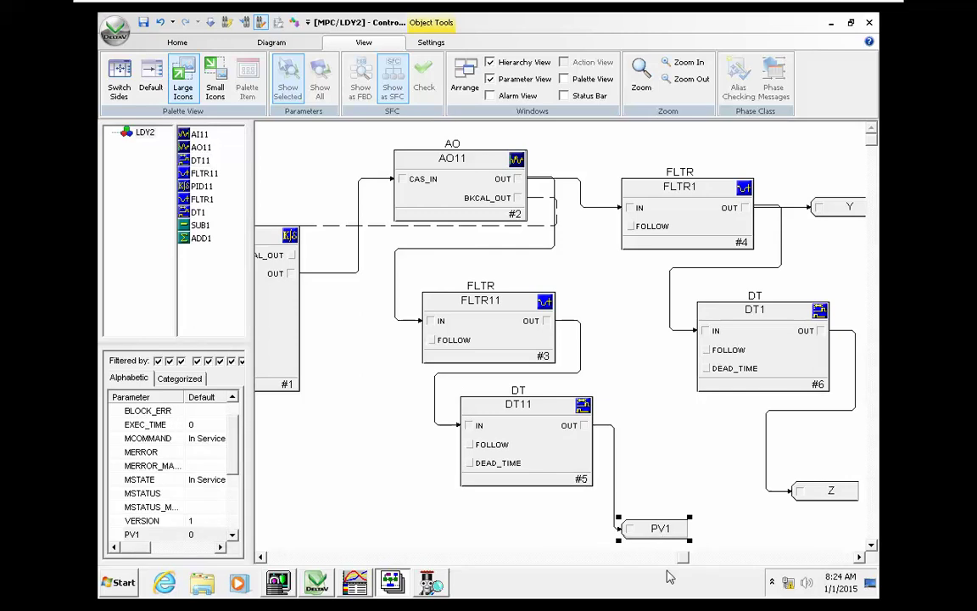
- Examine the parameters of the FLTR1 and DT1 model blocks that feed outputs Y and Z
{"action": "left_click_drag", "start_coordinate": [682, 561], "coordinate": [743, 575]}
{"action": "left_click", "coordinate": [677, 195]}
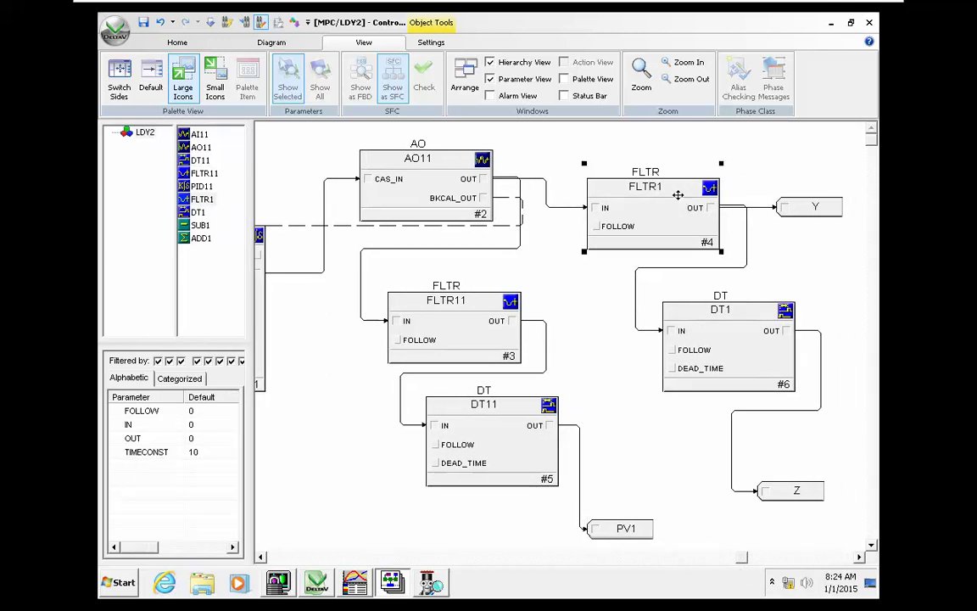
{"action": "left_click", "coordinate": [666, 332]}
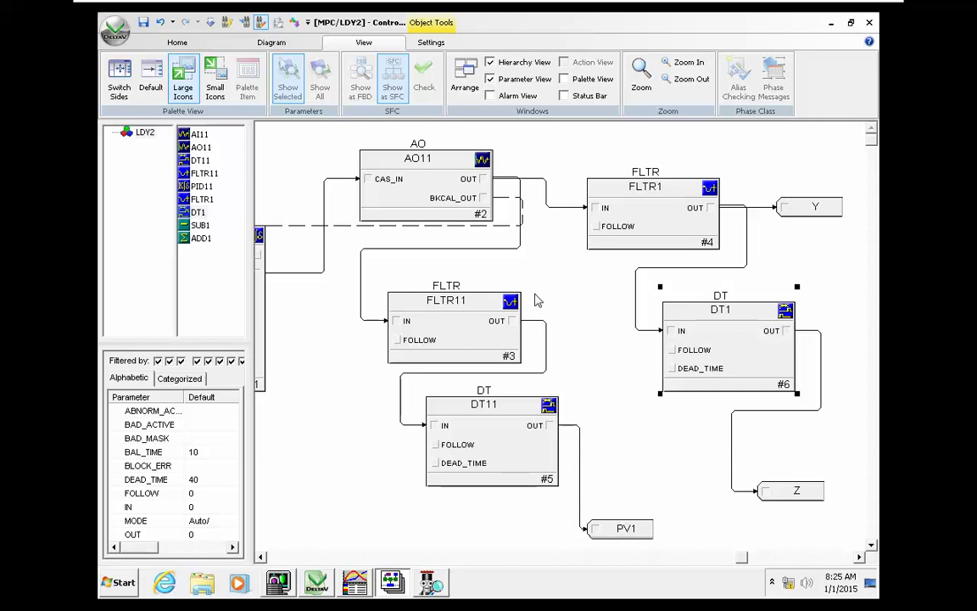
{"action": "left_click", "coordinate": [635, 214]}
{"action": "left_click", "coordinate": [739, 332]}
- Review the SUB1 and ADD1 correction logic and select the AI11 block that it feeds
{"action": "scroll", "coordinate": [738, 335], "scroll_direction": "down", "scroll_amount": 5}
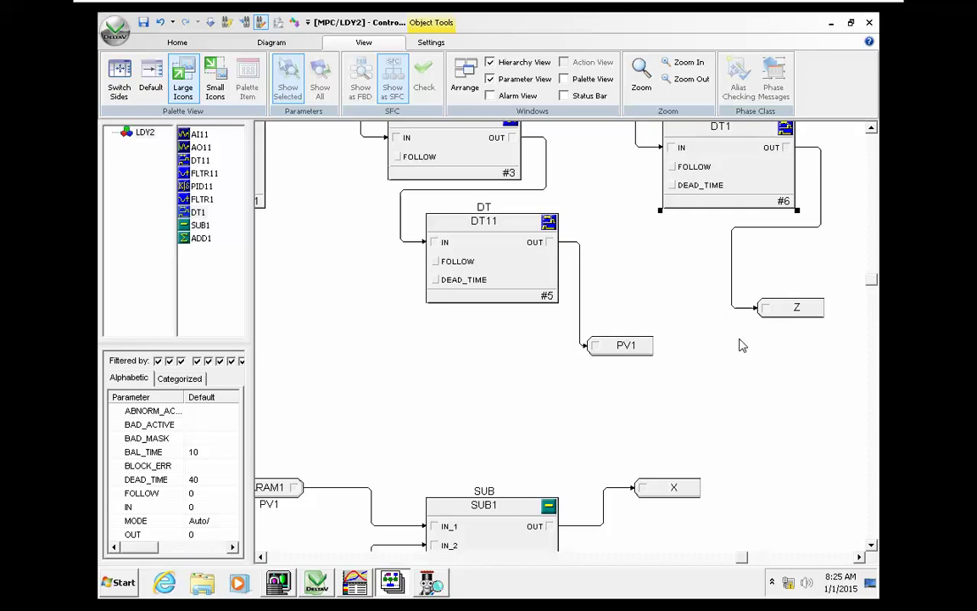
{"action": "scroll", "coordinate": [741, 345], "scroll_direction": "down", "scroll_amount": 1}
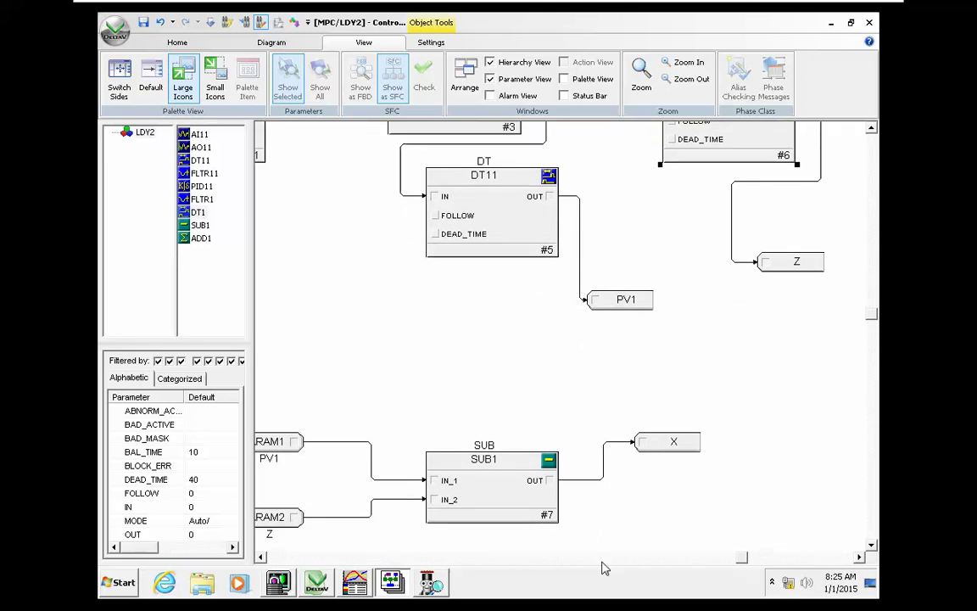
{"action": "left_click_drag", "start_coordinate": [743, 562], "coordinate": [599, 560]}
{"action": "scroll", "coordinate": [632, 444], "scroll_direction": "down", "scroll_amount": 4}
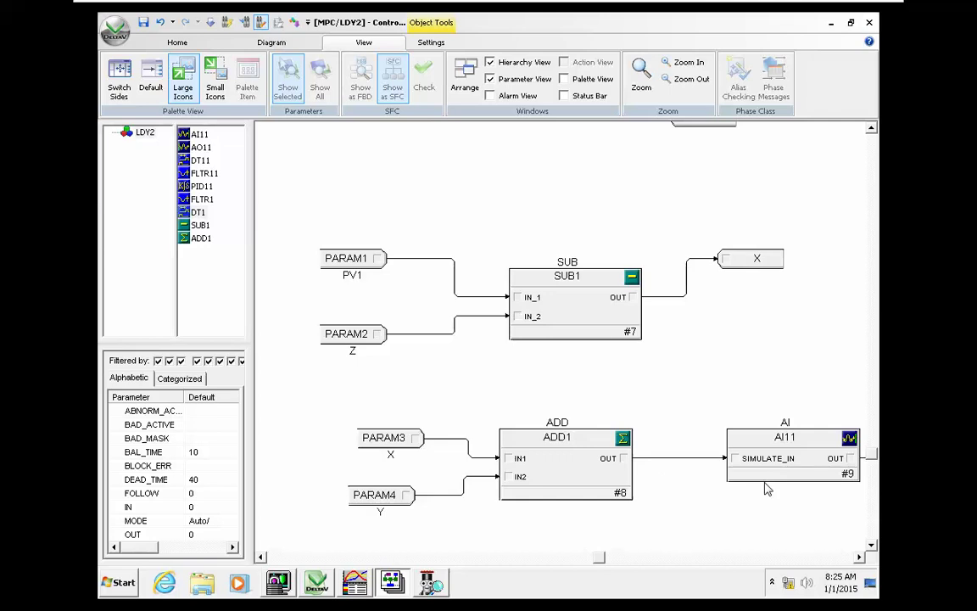
{"action": "left_click", "coordinate": [781, 453]}
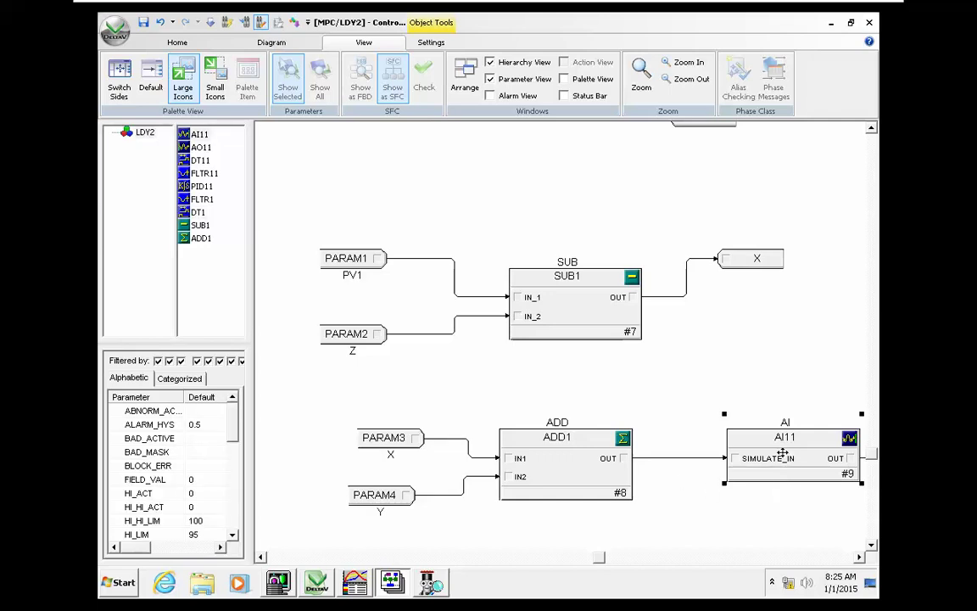
- Review the control loop and model blocks again and turn on the Set Order mode for the blocks' execution order
{"action": "scroll", "coordinate": [782, 454], "scroll_direction": "up", "scroll_amount": 10}
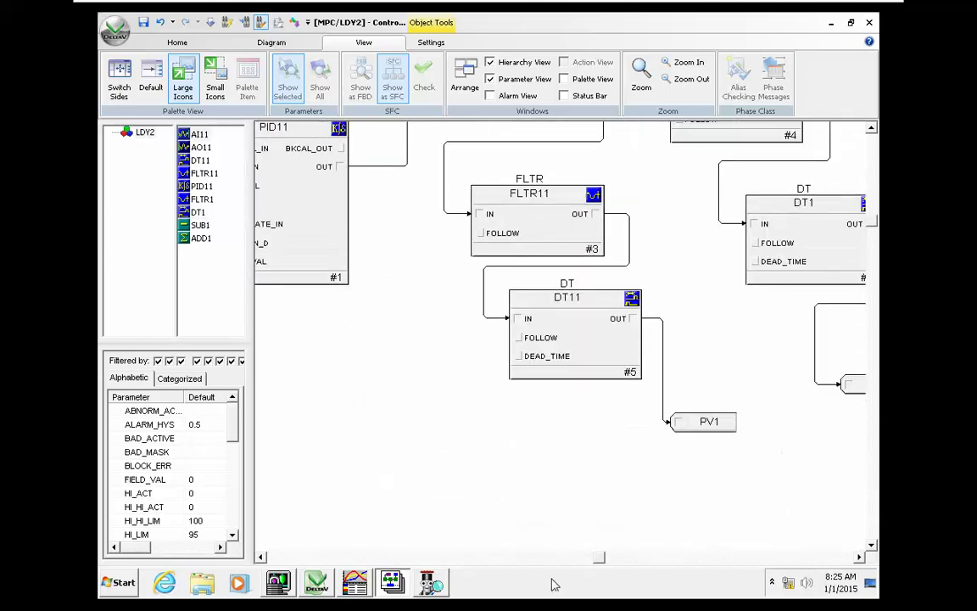
{"action": "scroll", "coordinate": [593, 558], "scroll_direction": "right", "scroll_amount": 2}
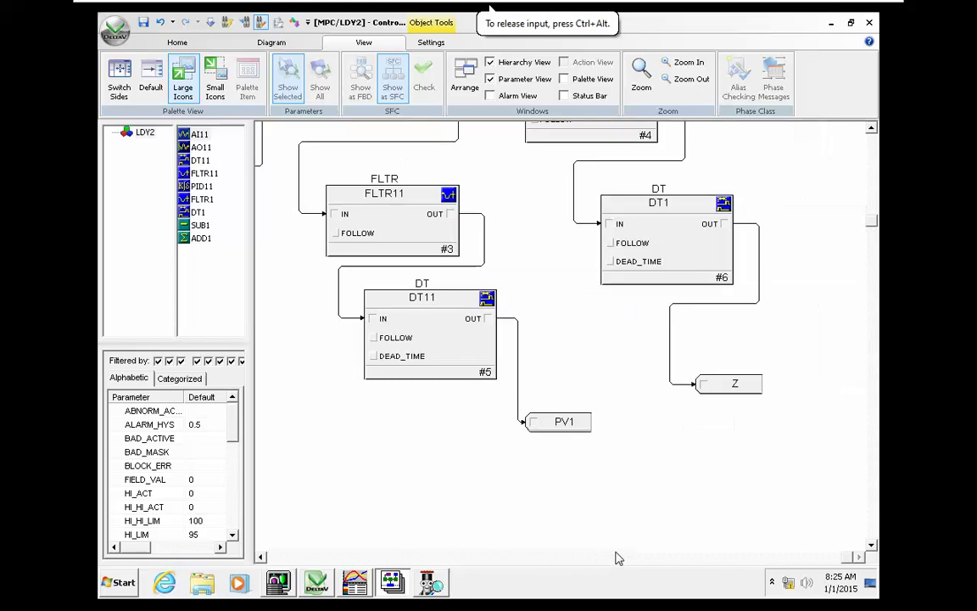
{"action": "scroll", "coordinate": [608, 558], "scroll_direction": "left", "scroll_amount": 5}
{"action": "scroll", "coordinate": [427, 443], "scroll_direction": "up", "scroll_amount": 3}
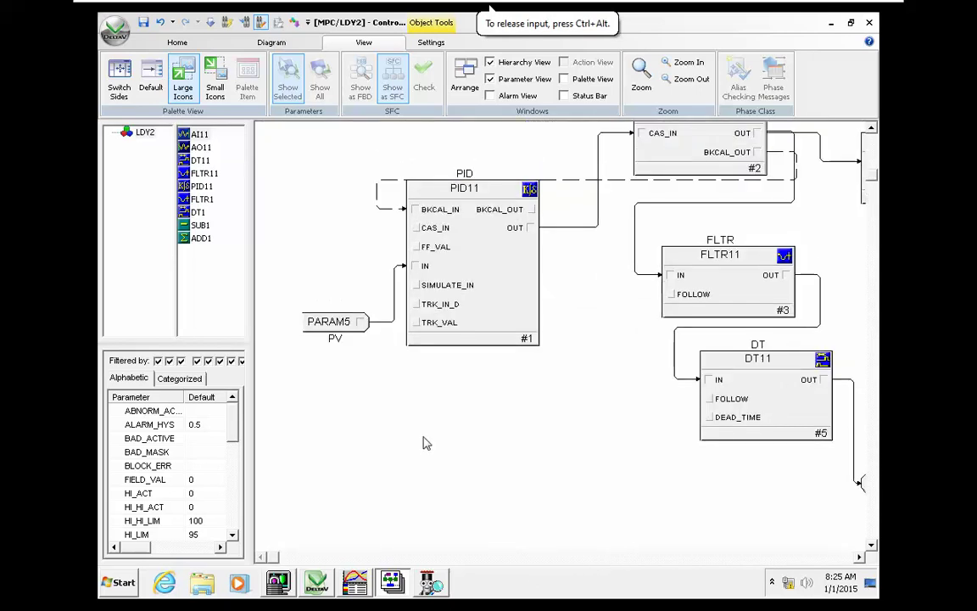
{"action": "scroll", "coordinate": [378, 552], "scroll_direction": "right", "scroll_amount": 2}
{"action": "left_click_drag", "start_coordinate": [378, 552], "coordinate": [619, 530]}
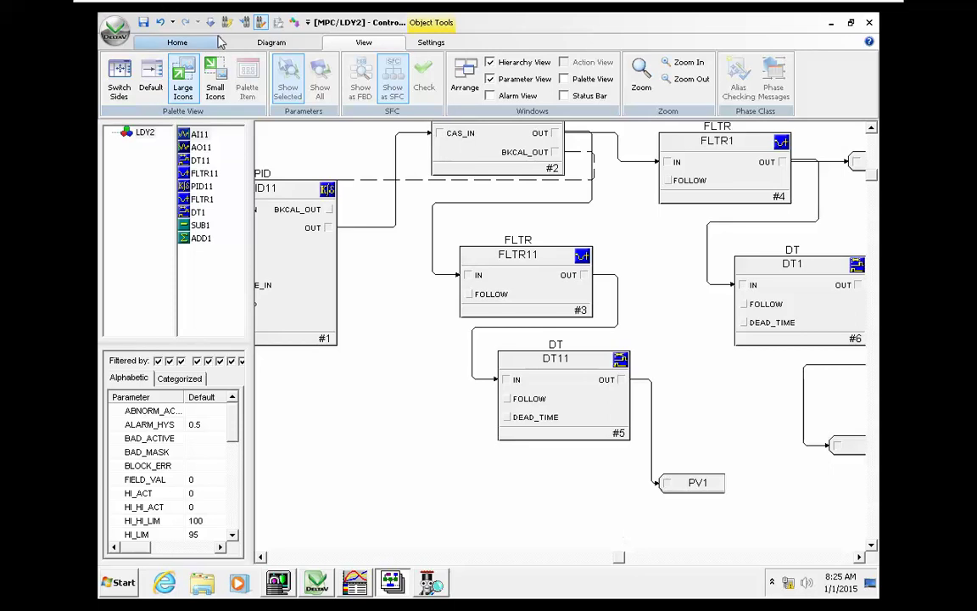
{"action": "left_click", "coordinate": [272, 42]}
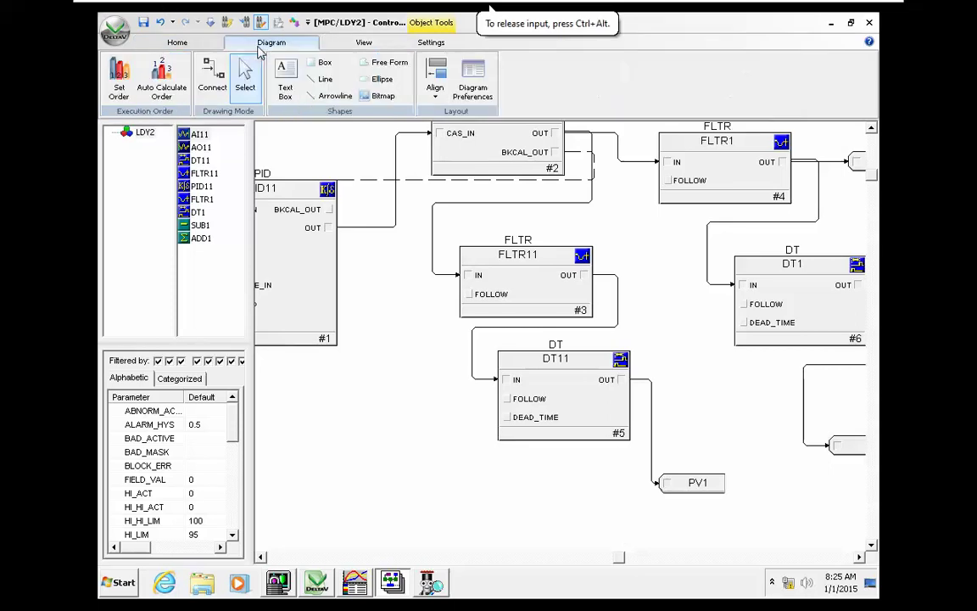
{"action": "left_click", "coordinate": [121, 84]}
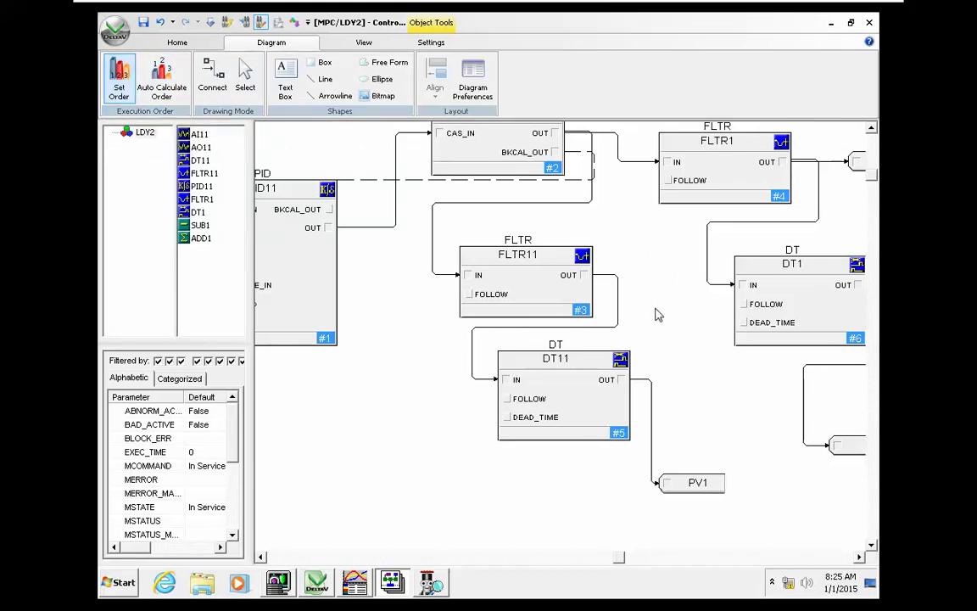
- Switch to Process History View and widen Chart2's time span to 00:05:07
{"action": "left_click", "coordinate": [352, 589]}
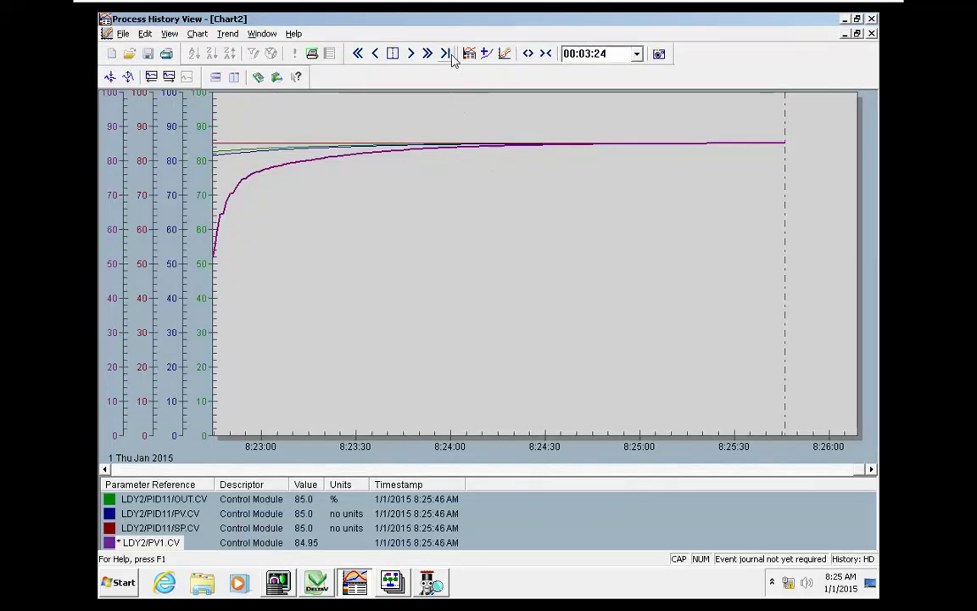
{"action": "left_click", "coordinate": [527, 56]}
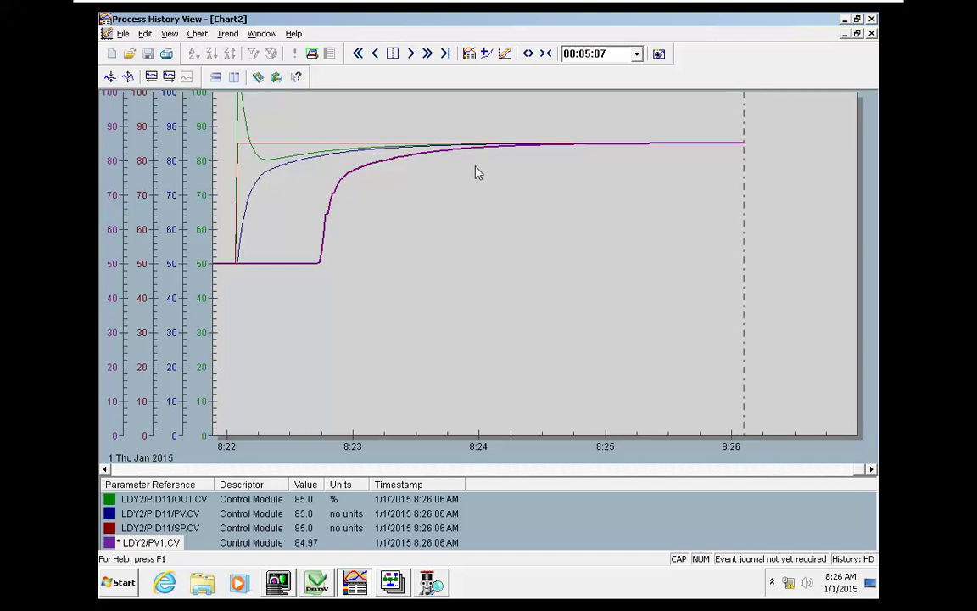
- Switch to Control Studio and set the execution order so that FLTR1 runs first and DT1 second
{"action": "key", "text": "alt+Tab"}
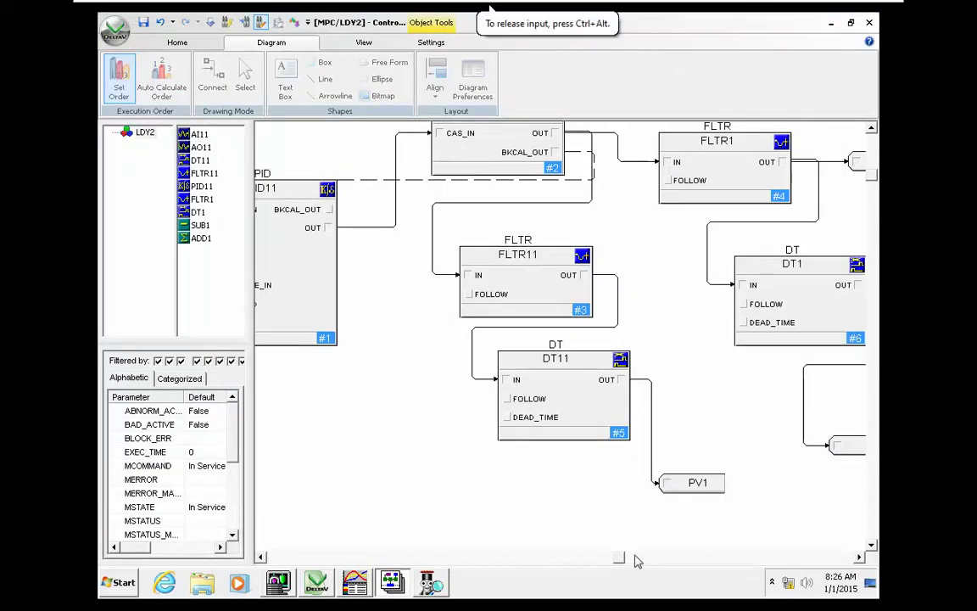
{"action": "scroll", "coordinate": [561, 506], "scroll_direction": "right", "scroll_amount": 2}
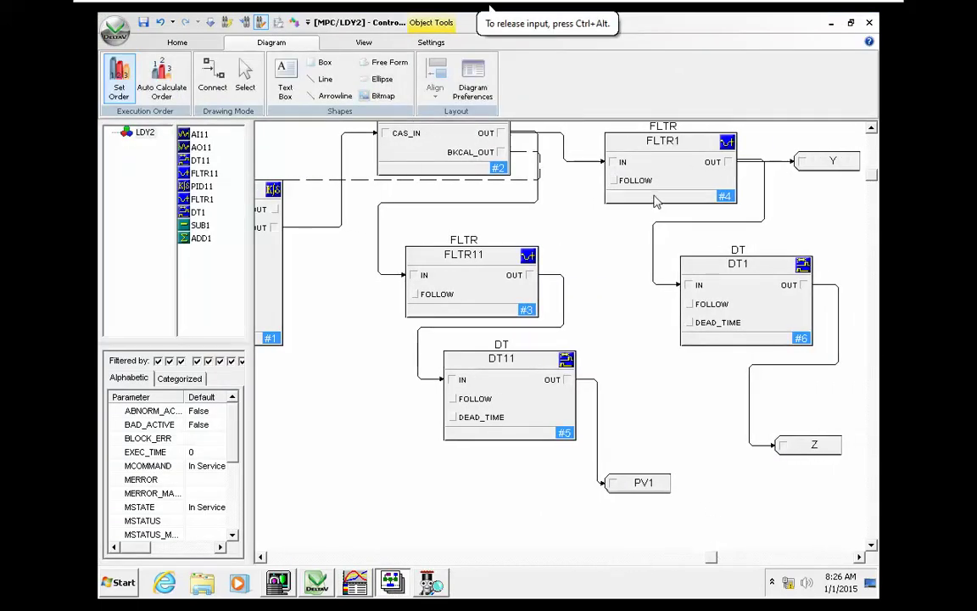
{"action": "left_click", "coordinate": [583, 161]}
{"action": "left_click", "coordinate": [757, 304]}
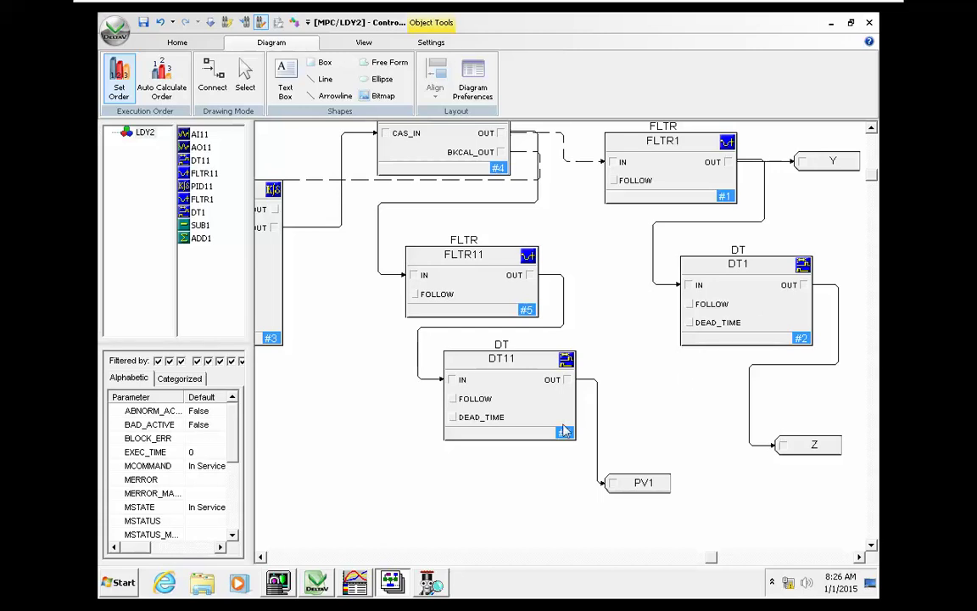
- Switch to DeltaV InSight and set the PID11 set point to 20
{"action": "left_click", "coordinate": [424, 586]}
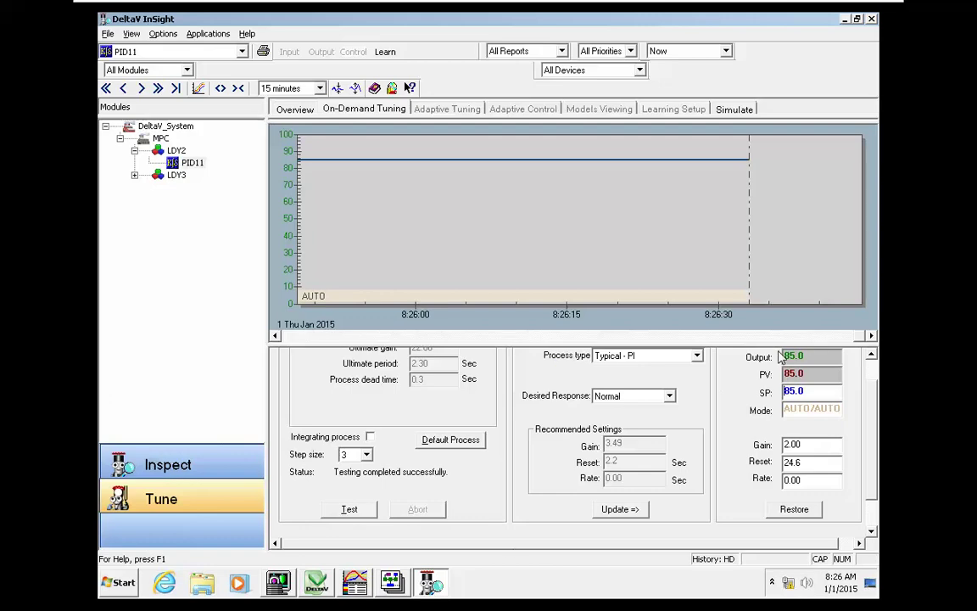
{"action": "left_click", "coordinate": [816, 393]}
{"action": "type", "text": "20"}
{"action": "key", "text": "Return"}
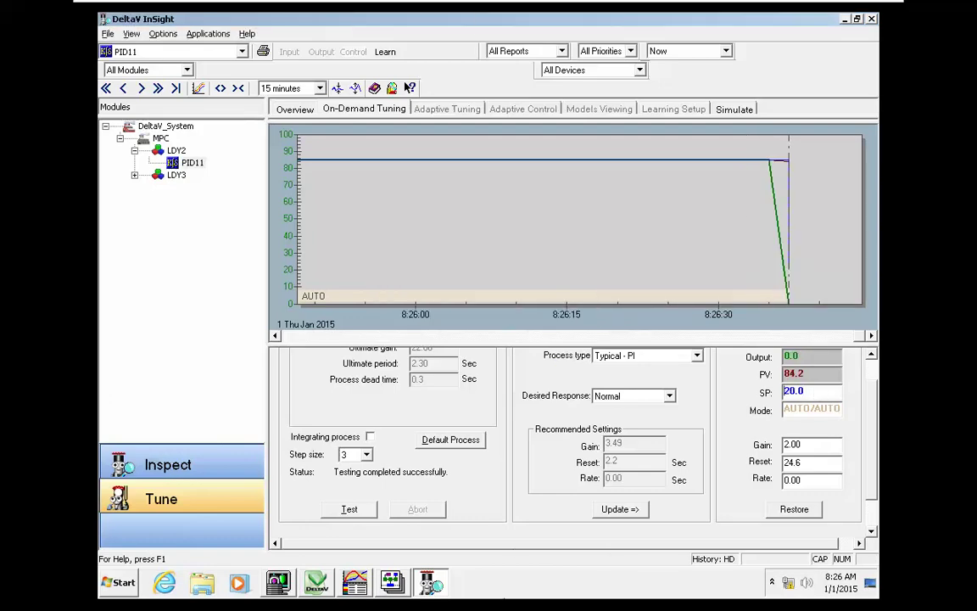
- Switch to Process History View and zoom Chart2 in on the downward set point step to a 00:01:53 time span
{"action": "left_click", "coordinate": [365, 589]}
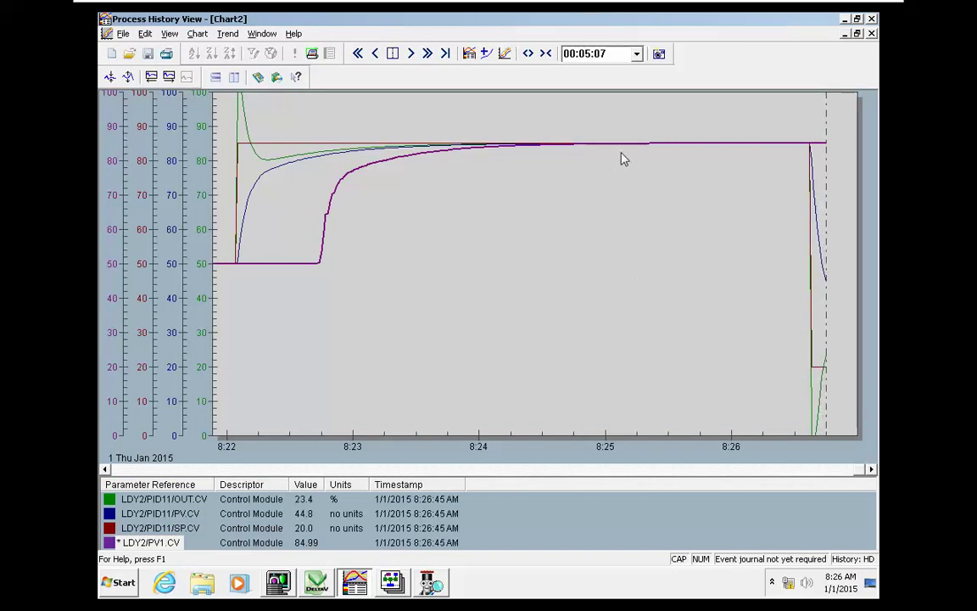
{"action": "left_click", "coordinate": [621, 125]}
{"action": "left_click_drag", "start_coordinate": [834, 207], "coordinate": [867, 214]}
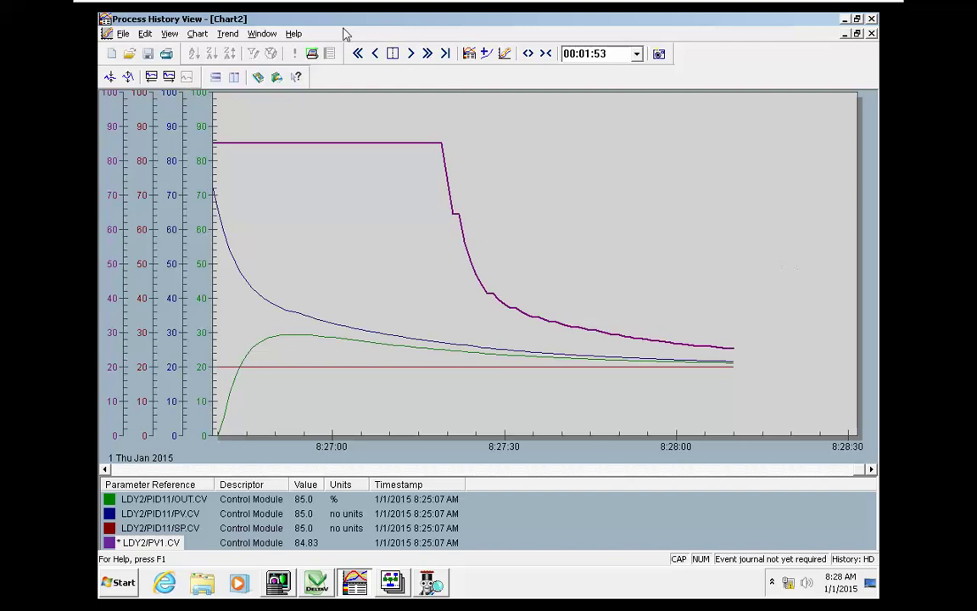
- Adjust Chart2's time span to 00:04:13 and examine the full response to the downward set point step
{"action": "left_click", "coordinate": [547, 59]}
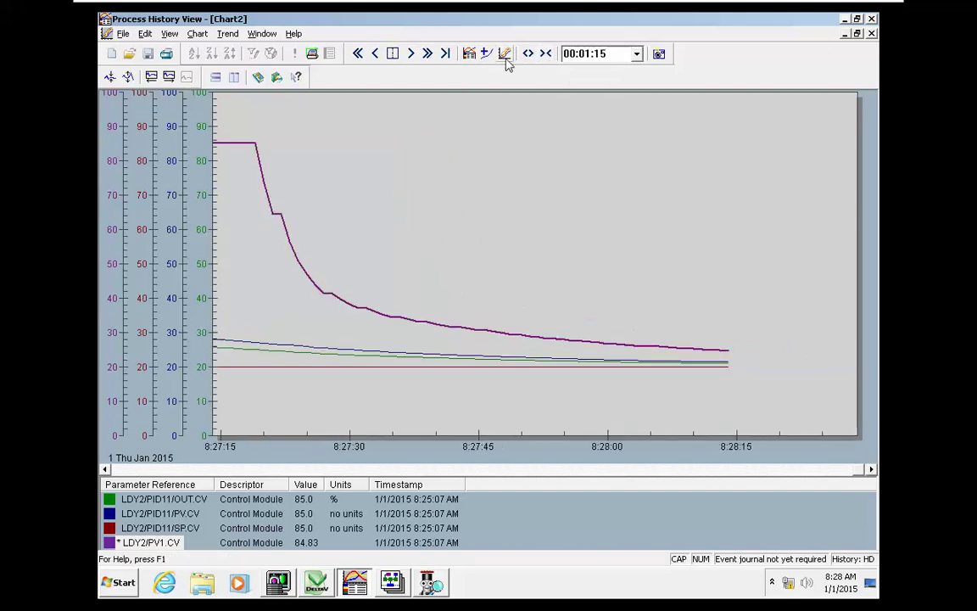
{"action": "left_click", "coordinate": [529, 57]}
{"action": "left_click", "coordinate": [529, 57]}
{"action": "left_click", "coordinate": [529, 58]}
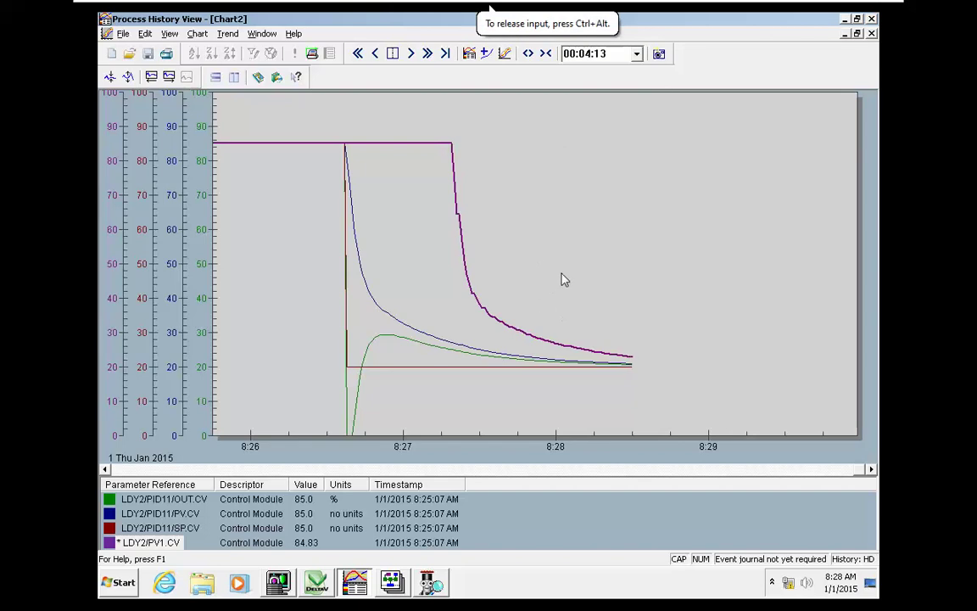
{"action": "mouse_move", "coordinate": [701, 4]}
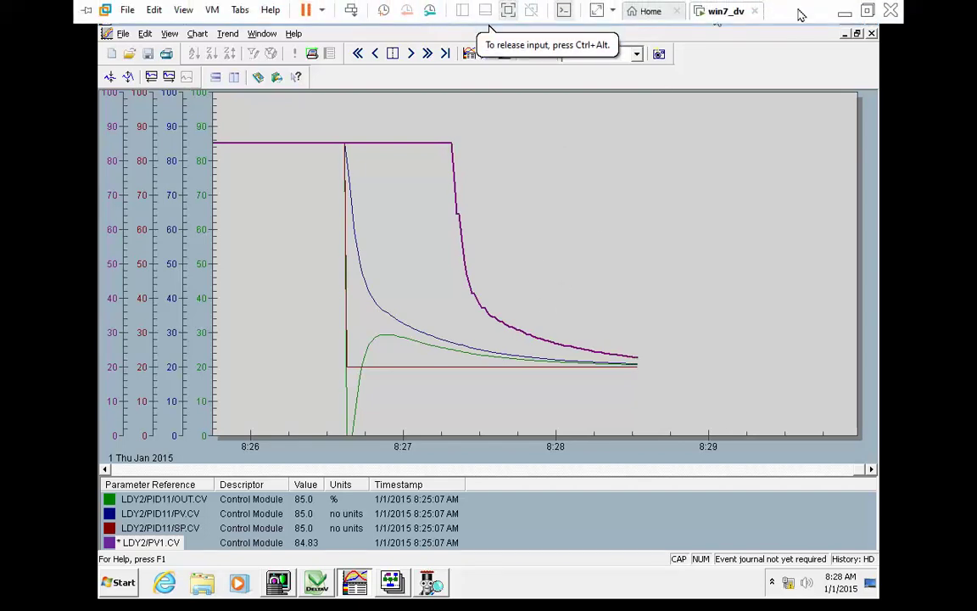